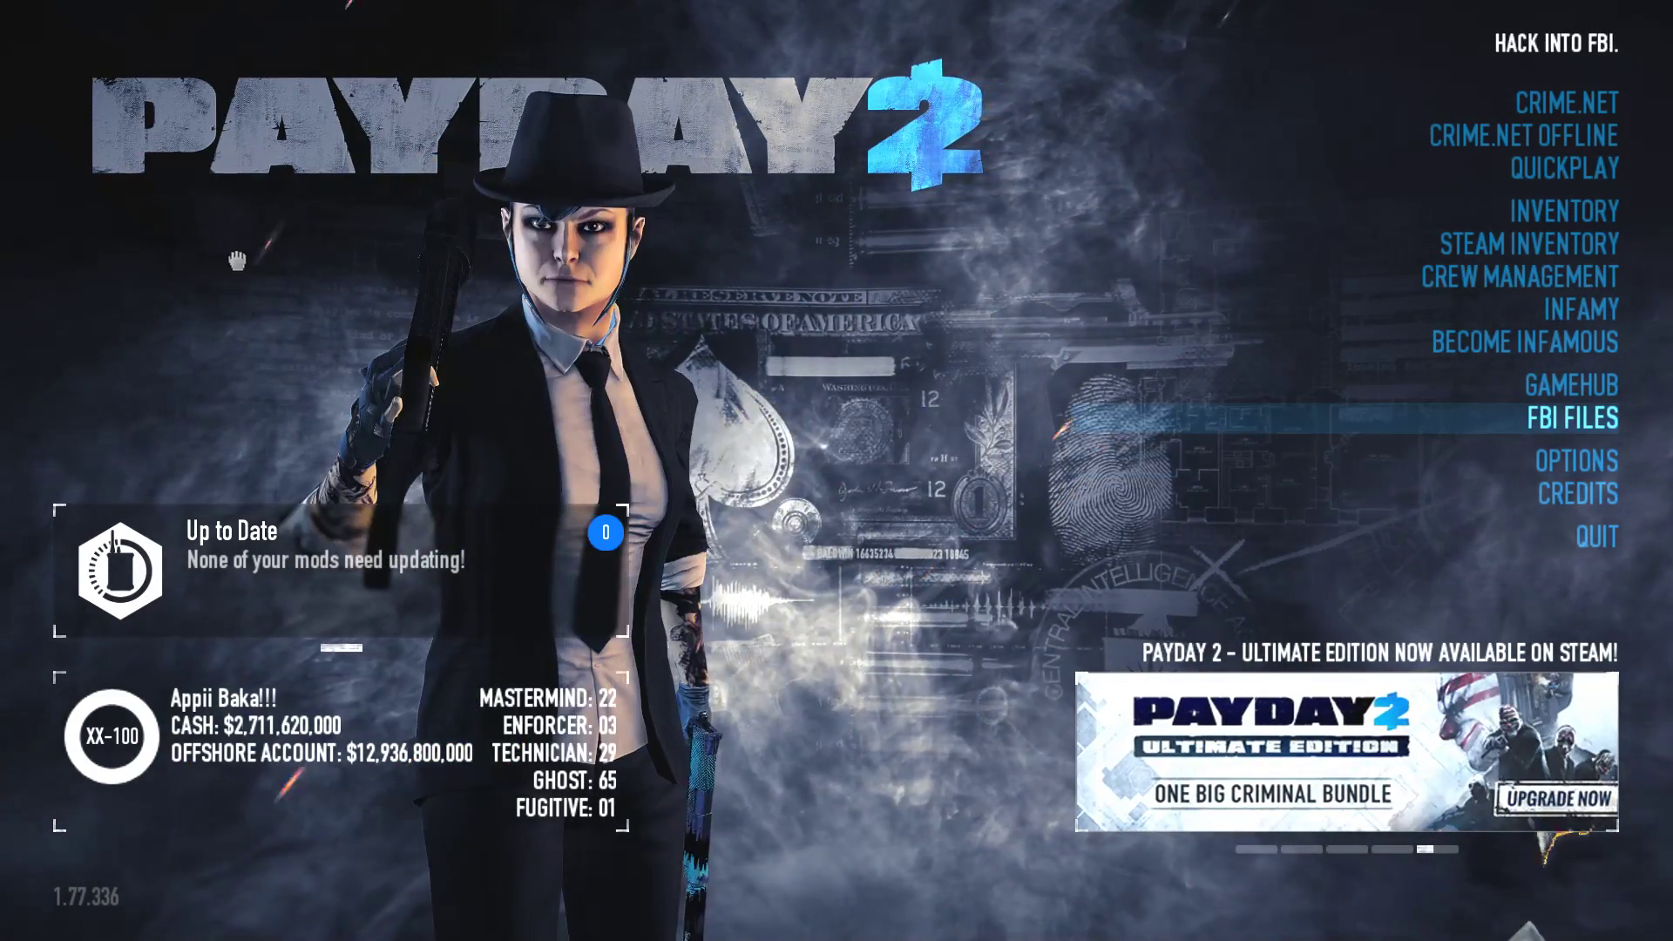
Step: Check the mod options page and the list of installed BLT mods, and back out of the options
{"action": "left_click", "coordinate": [1421, 471]}
{"action": "left_click", "coordinate": [1429, 485]}
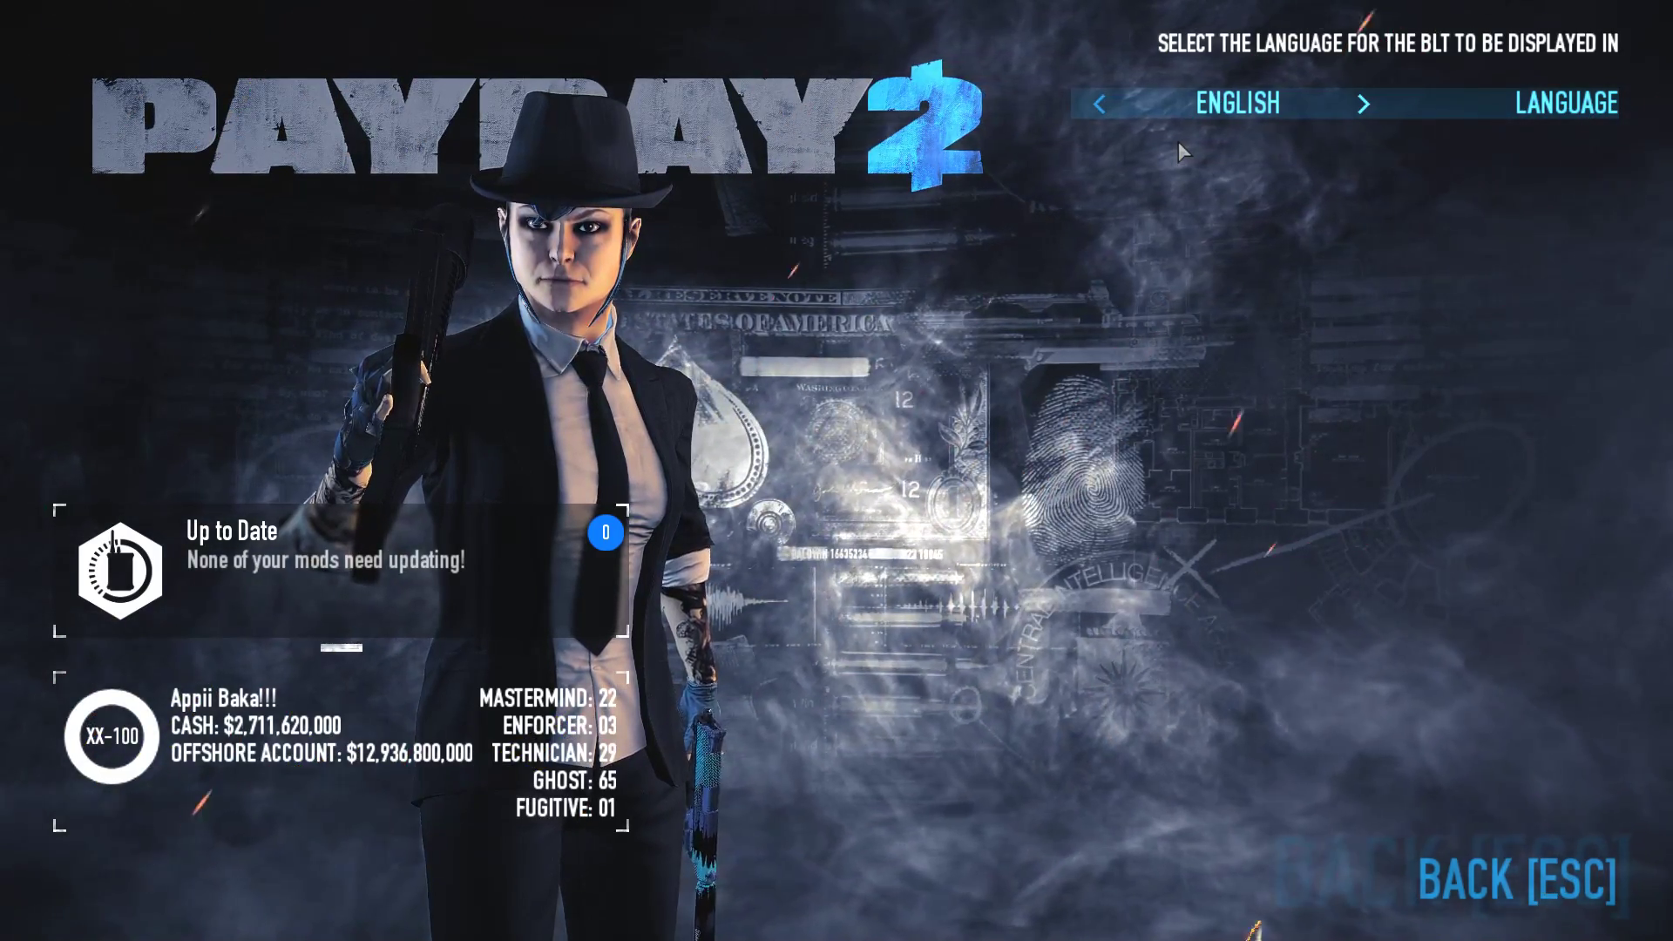
{"action": "left_click", "coordinate": [1392, 889]}
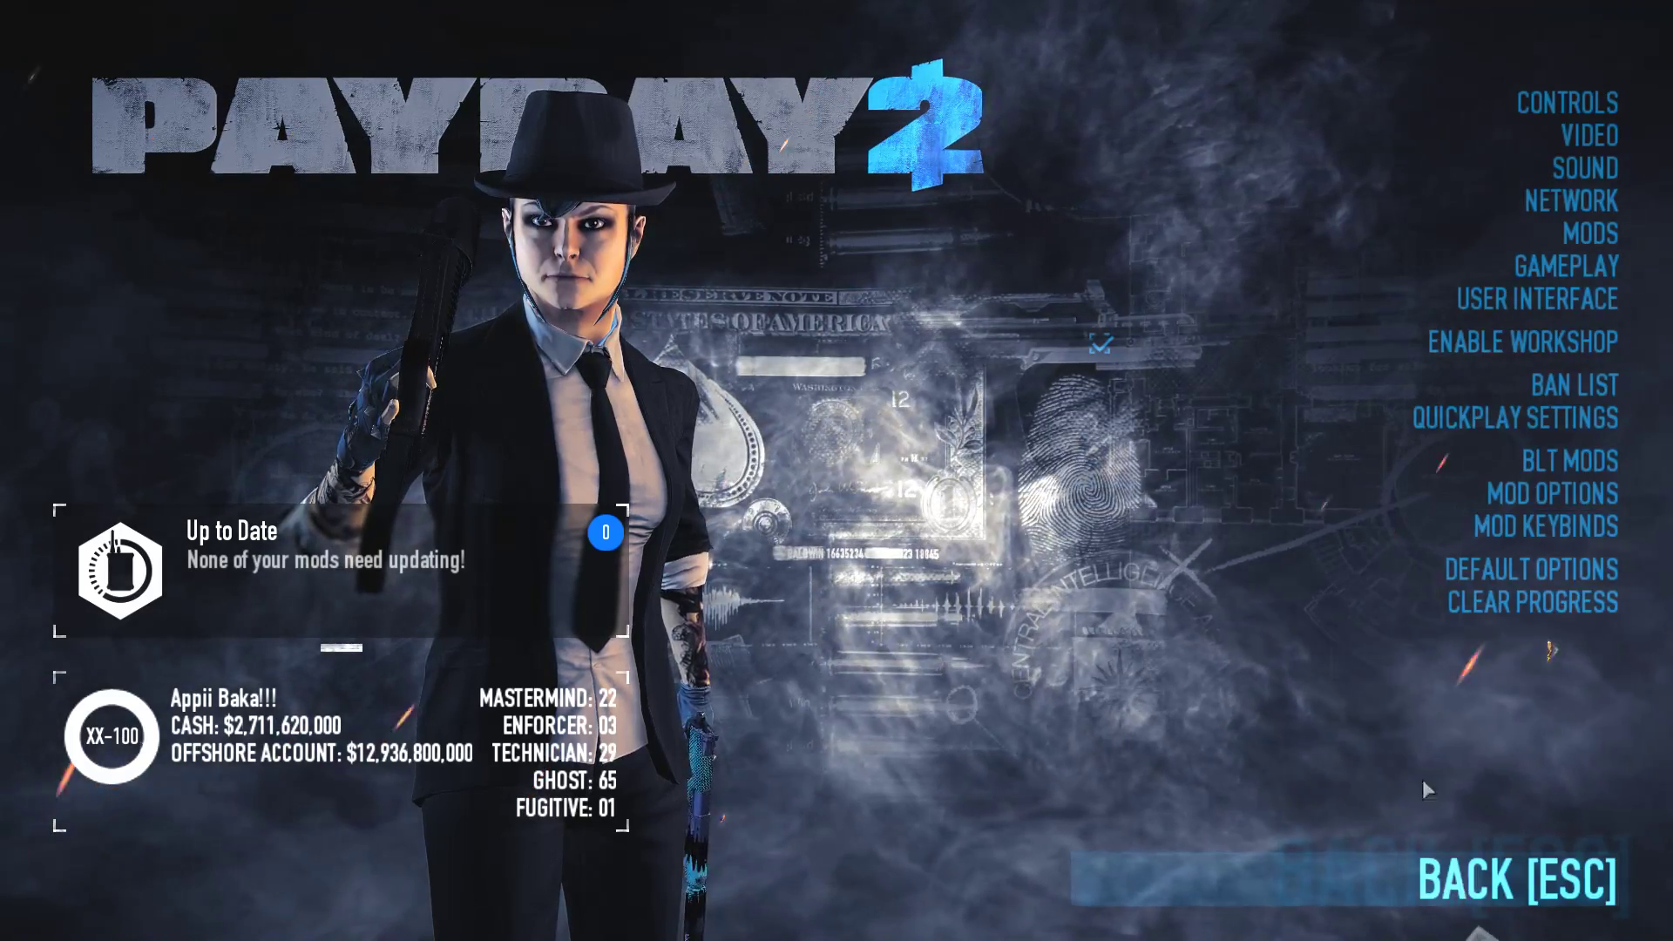
{"action": "left_click", "coordinate": [1404, 464]}
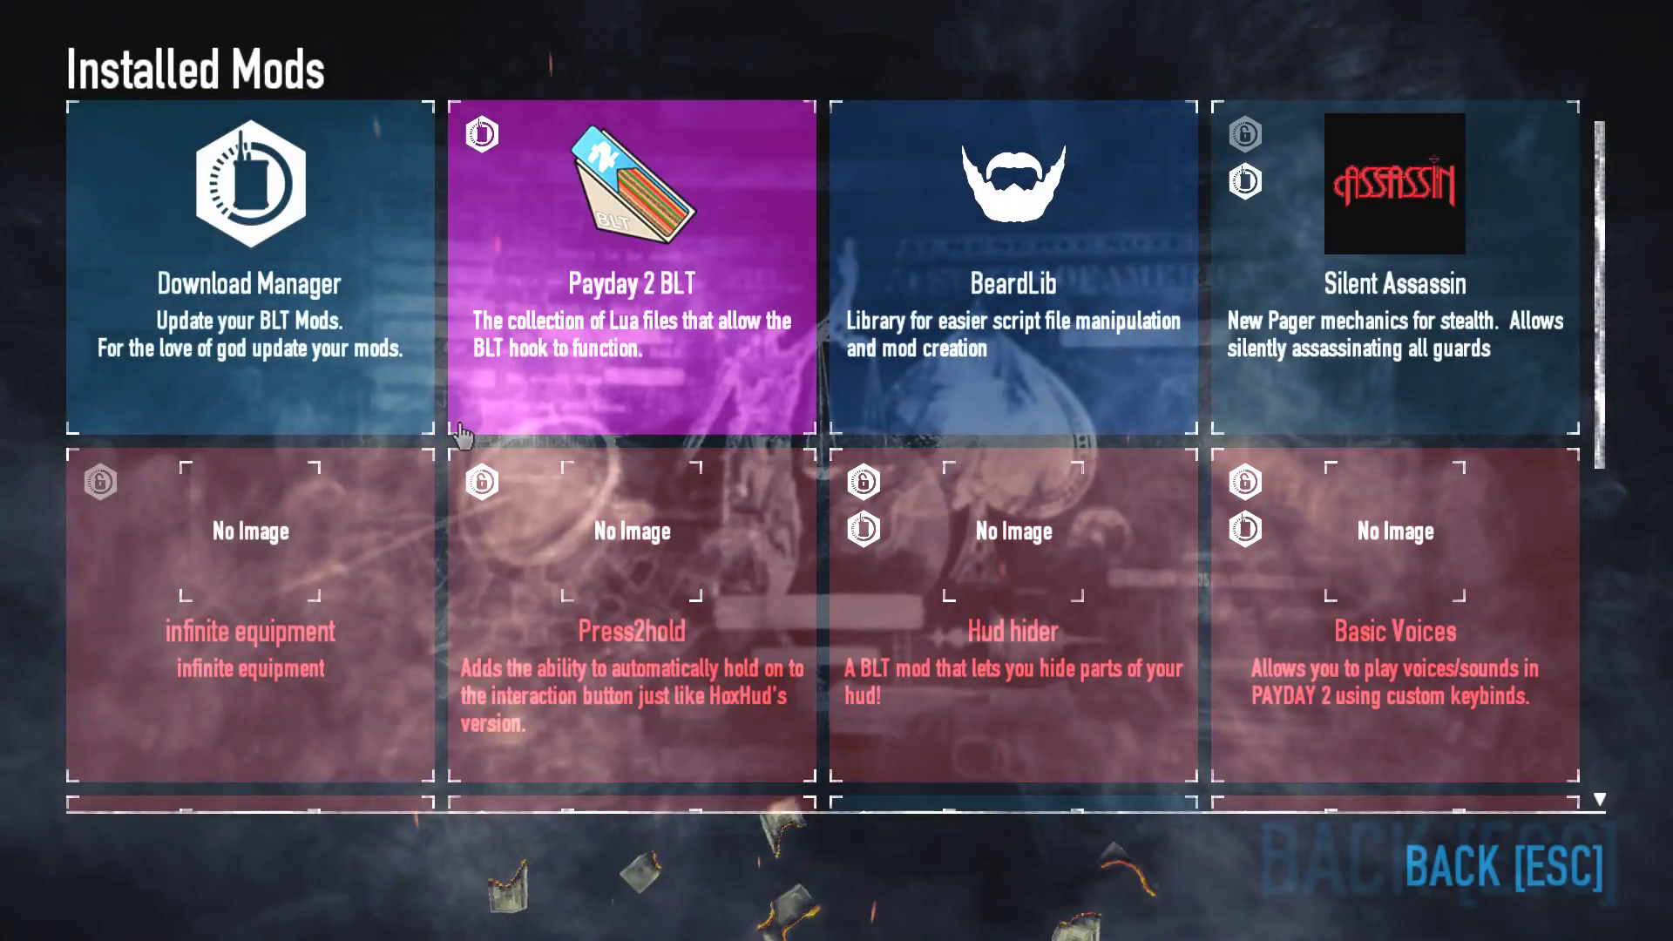
{"action": "scroll", "coordinate": [1028, 610], "scroll_direction": "down", "scroll_amount": 1}
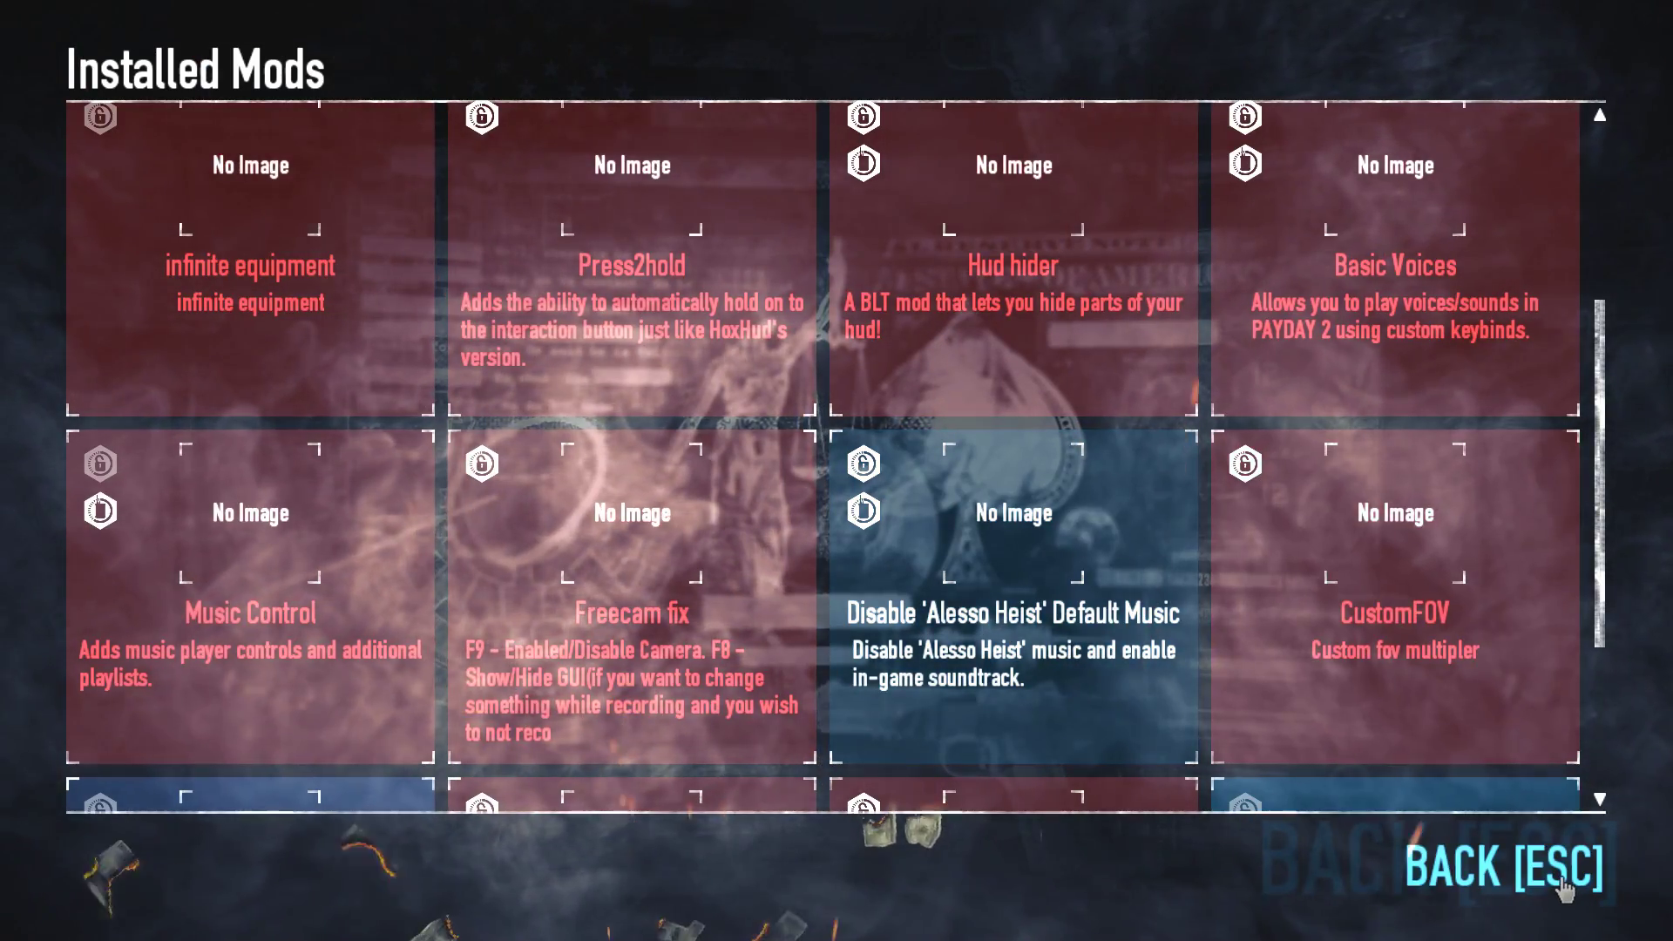
{"action": "left_click", "coordinate": [1561, 882]}
{"action": "left_click", "coordinate": [1561, 879]}
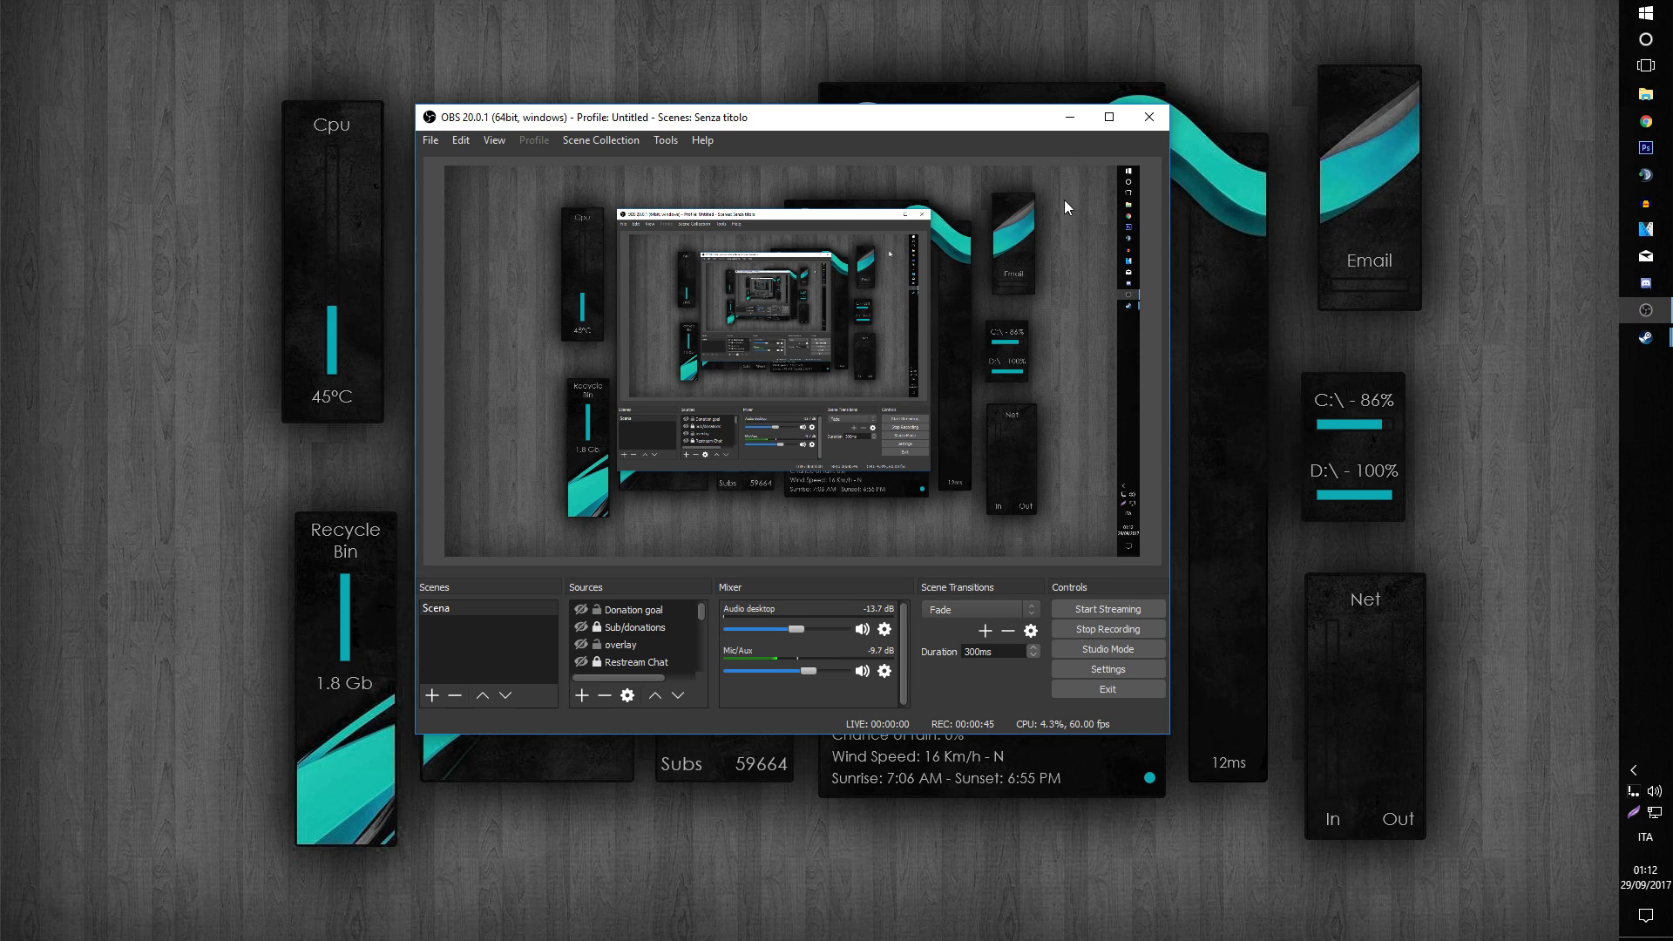
Step: Minimize OBS and open modoptions.txt from the menus folder of the CustomFOV mod in PAYDAY 2's Mods directory
{"action": "left_click", "coordinate": [1066, 118]}
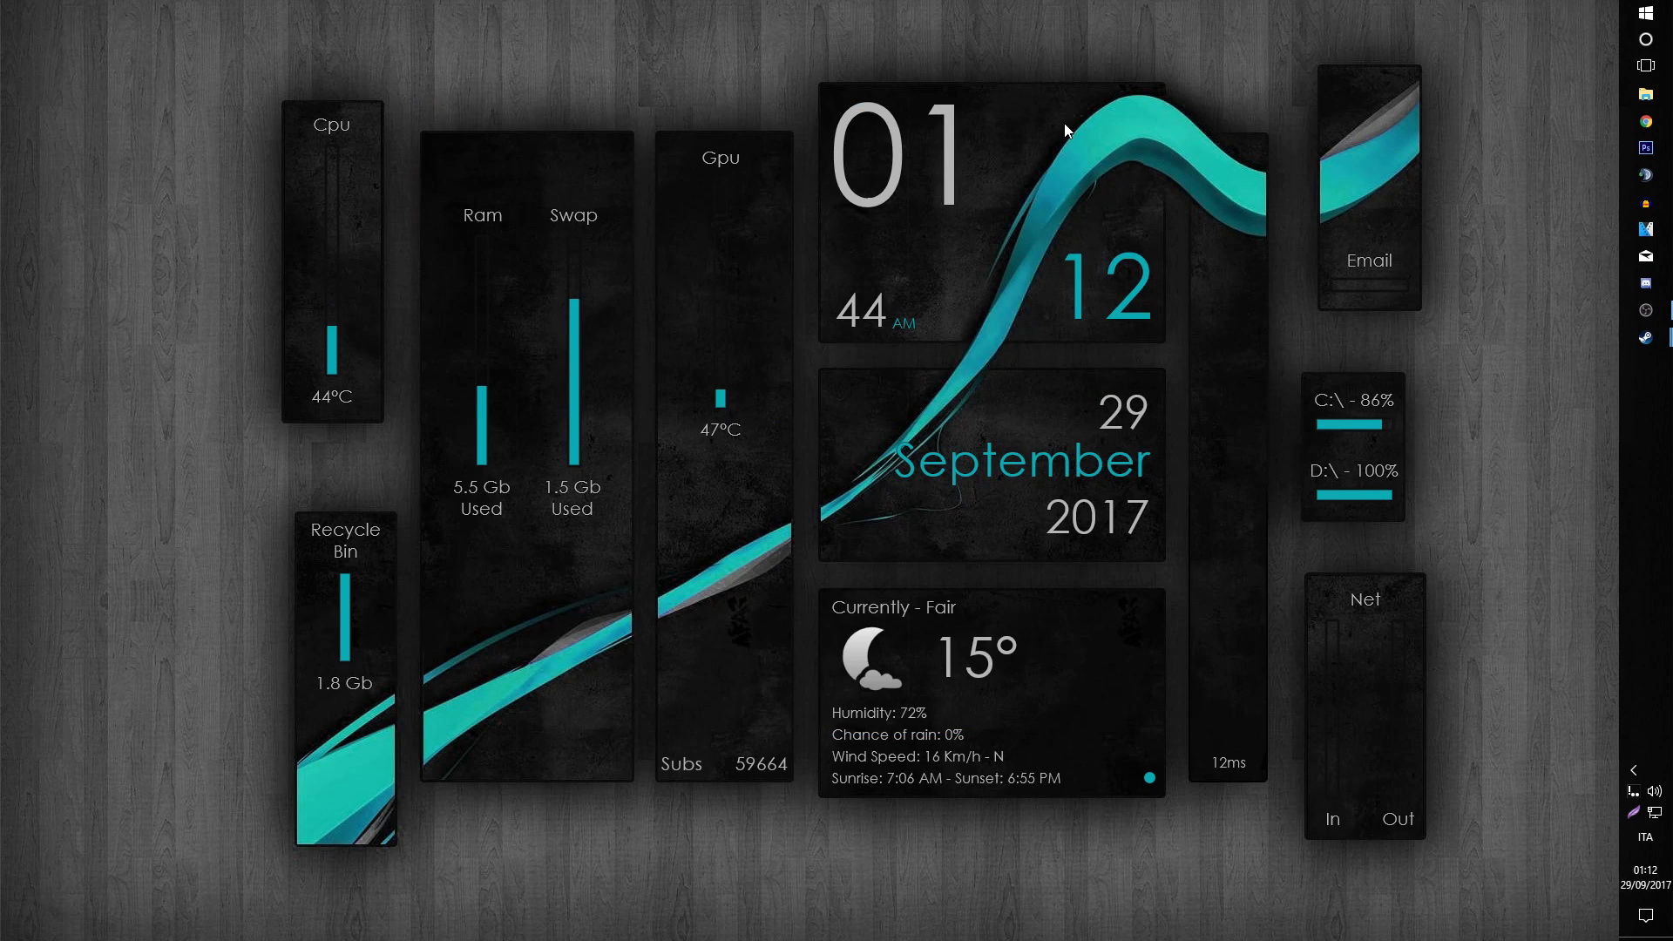
{"action": "left_click", "coordinate": [1645, 94]}
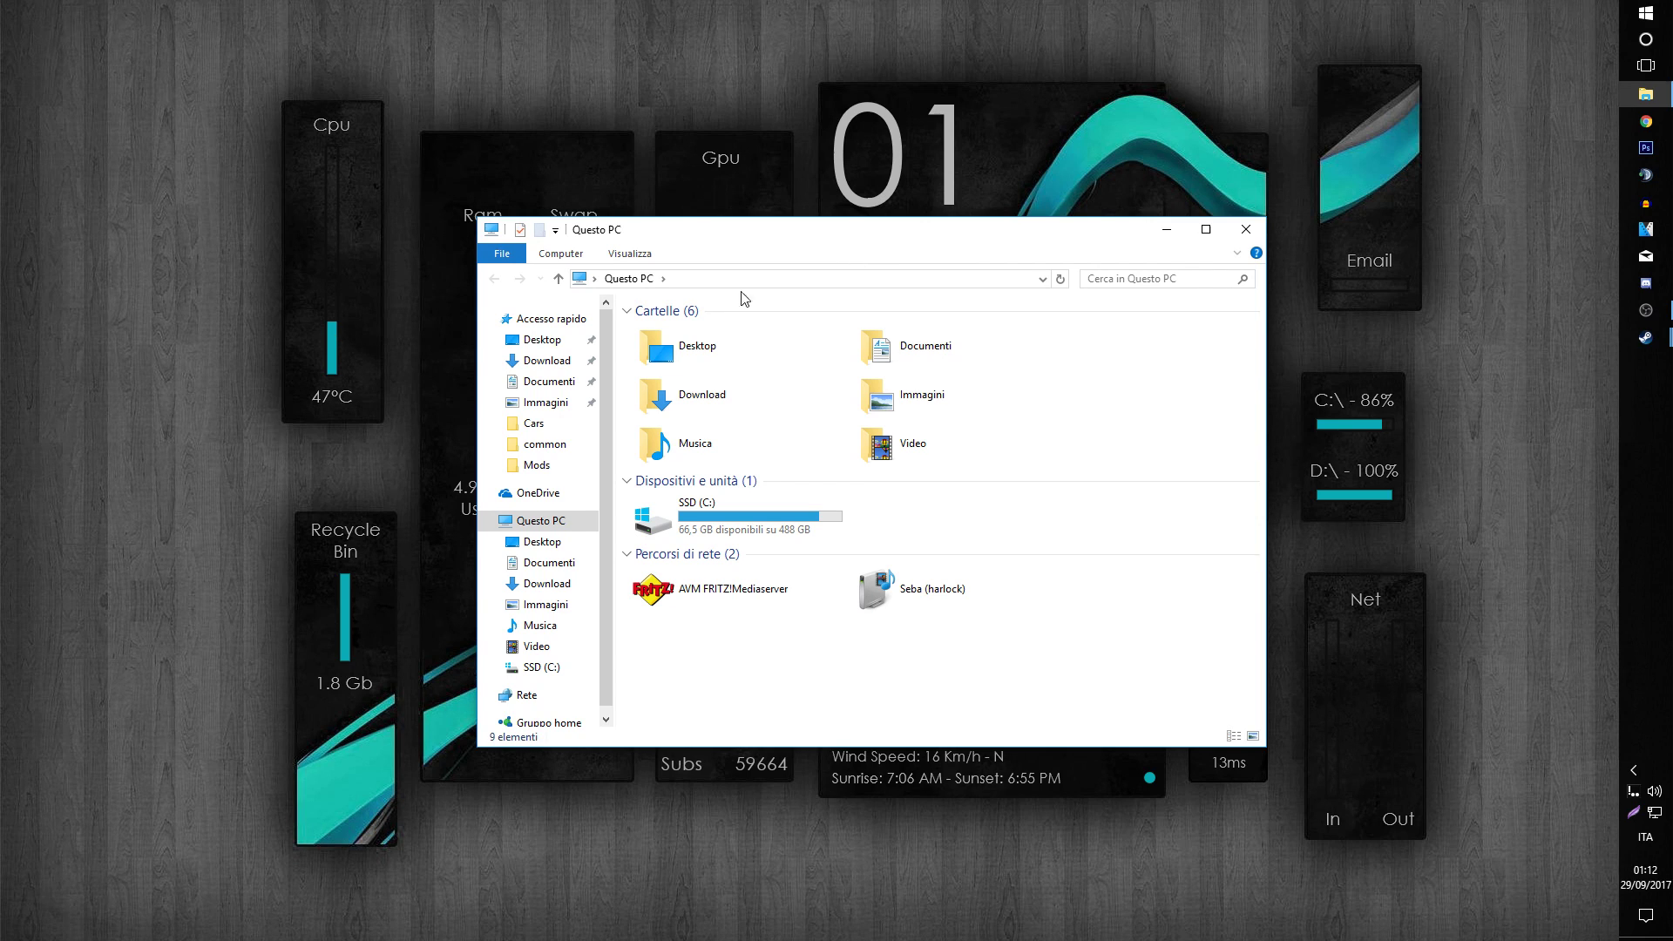
{"action": "left_click", "coordinate": [540, 444]}
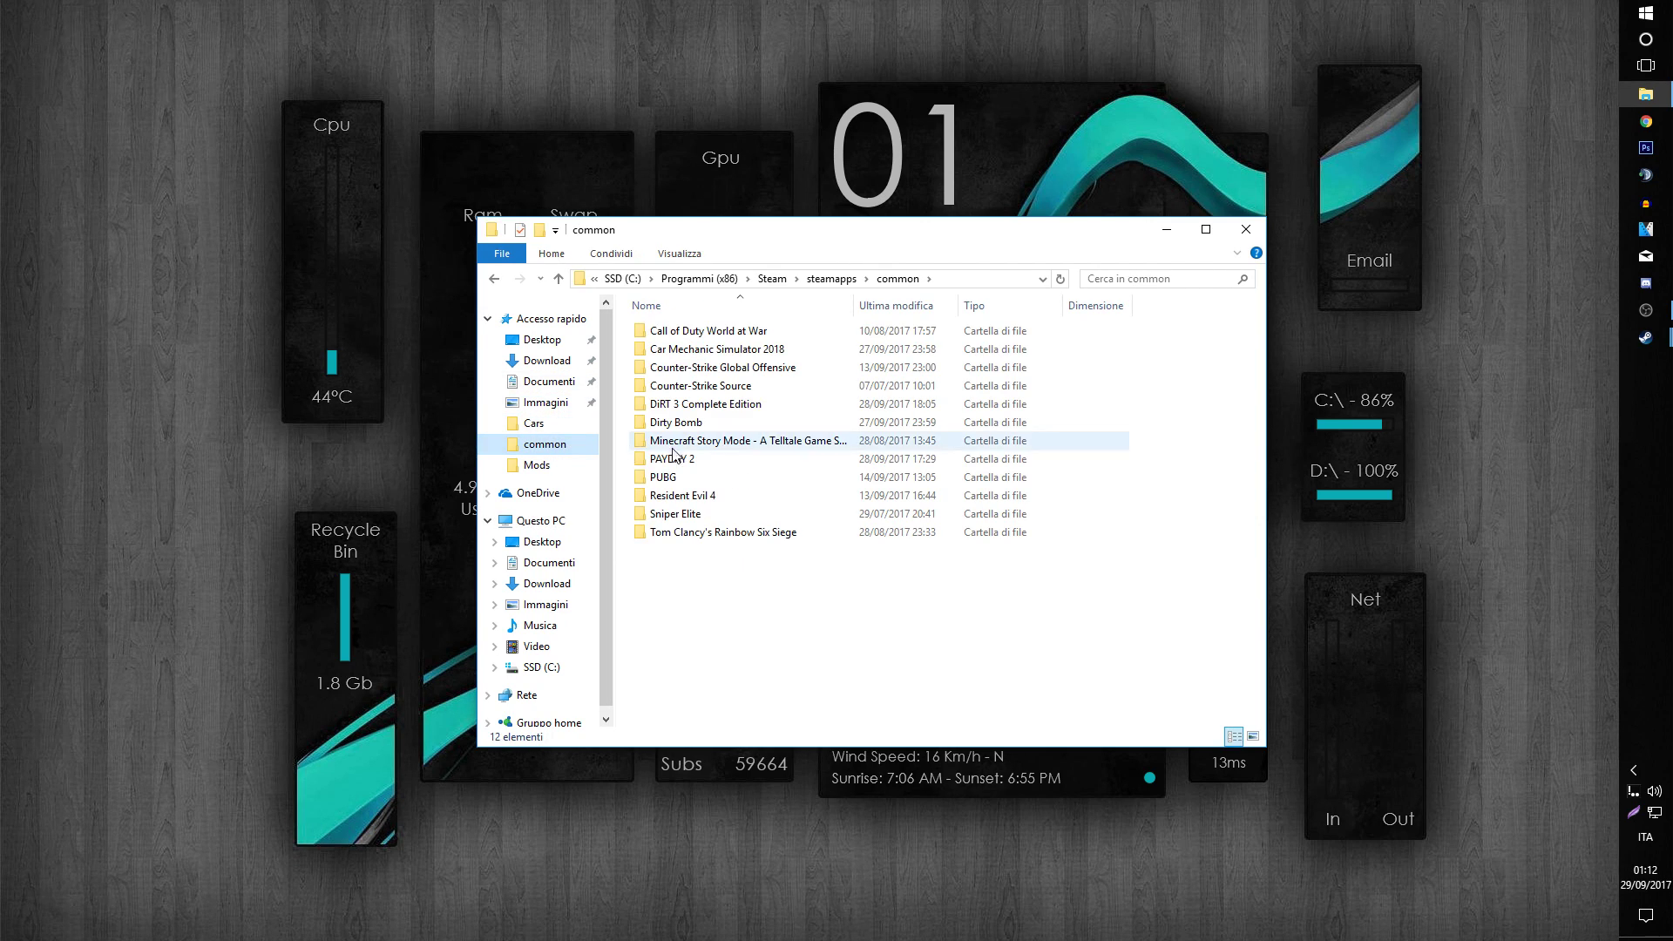
{"action": "double_click", "coordinate": [732, 461]}
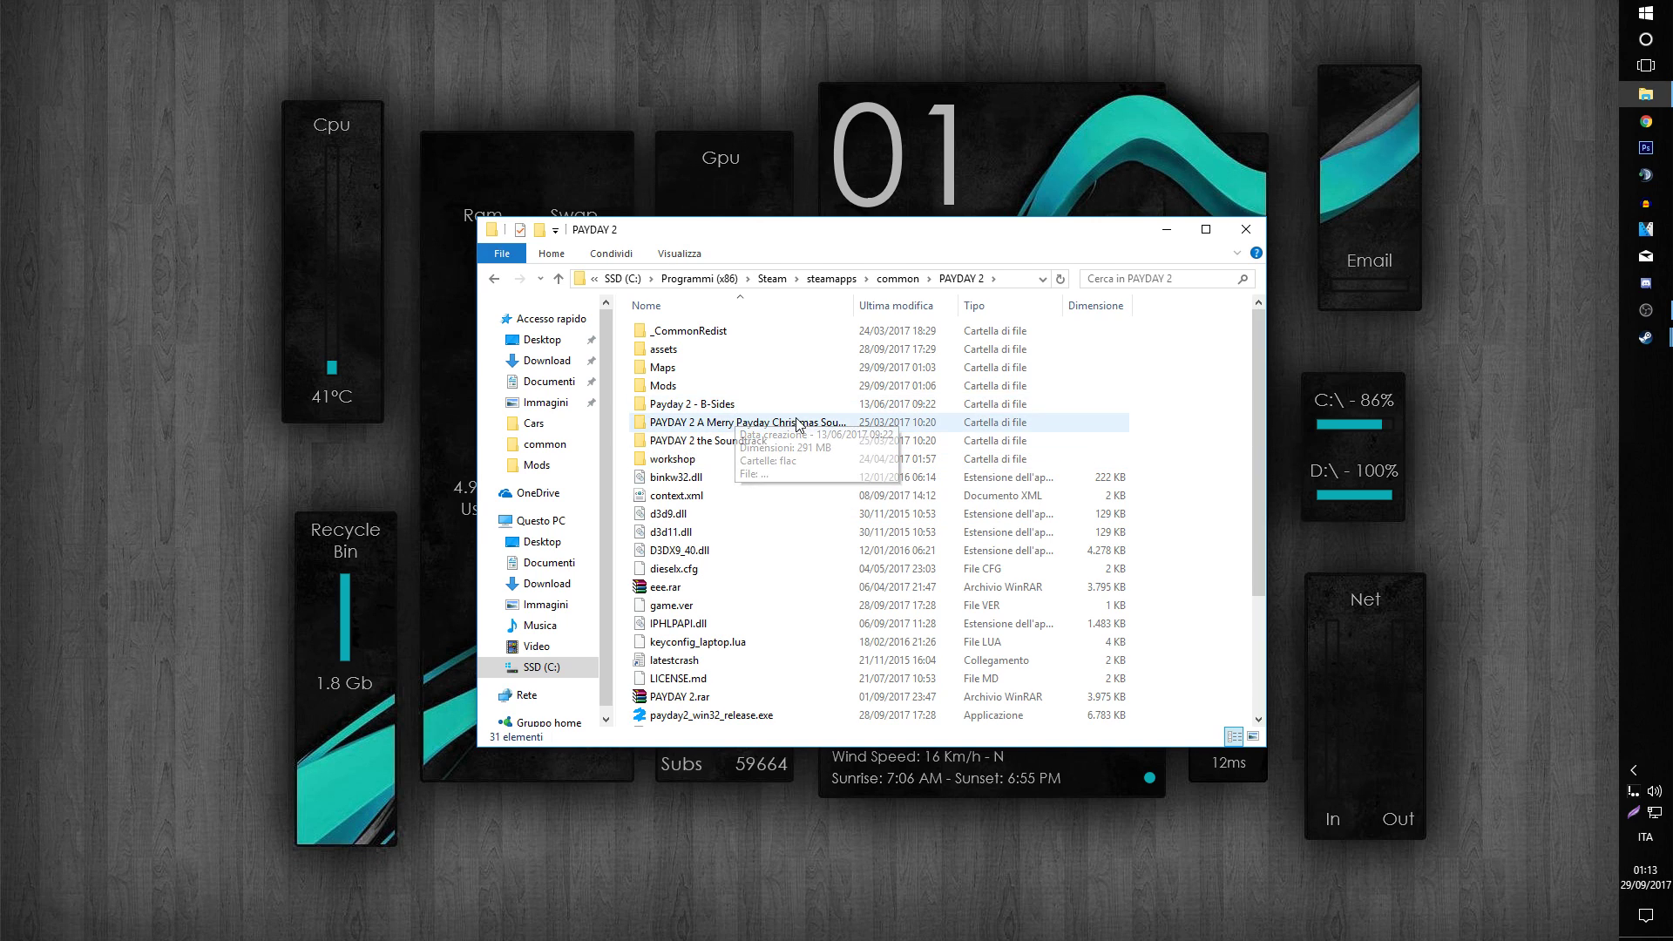
{"action": "double_click", "coordinate": [702, 388]}
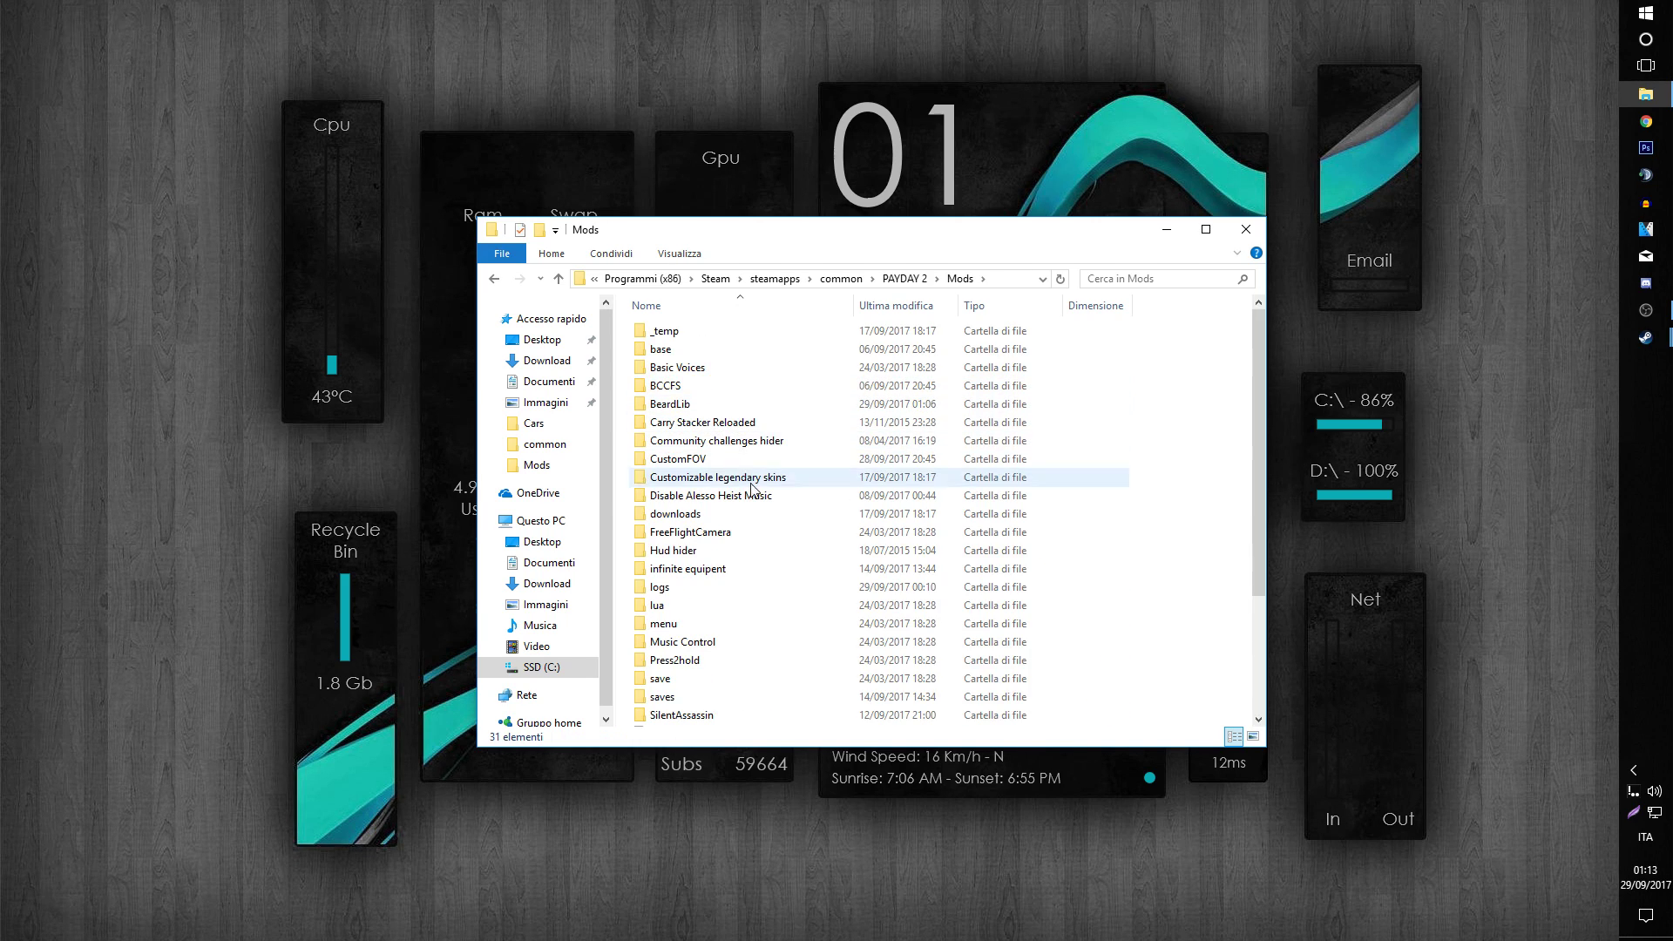
{"action": "double_click", "coordinate": [756, 460]}
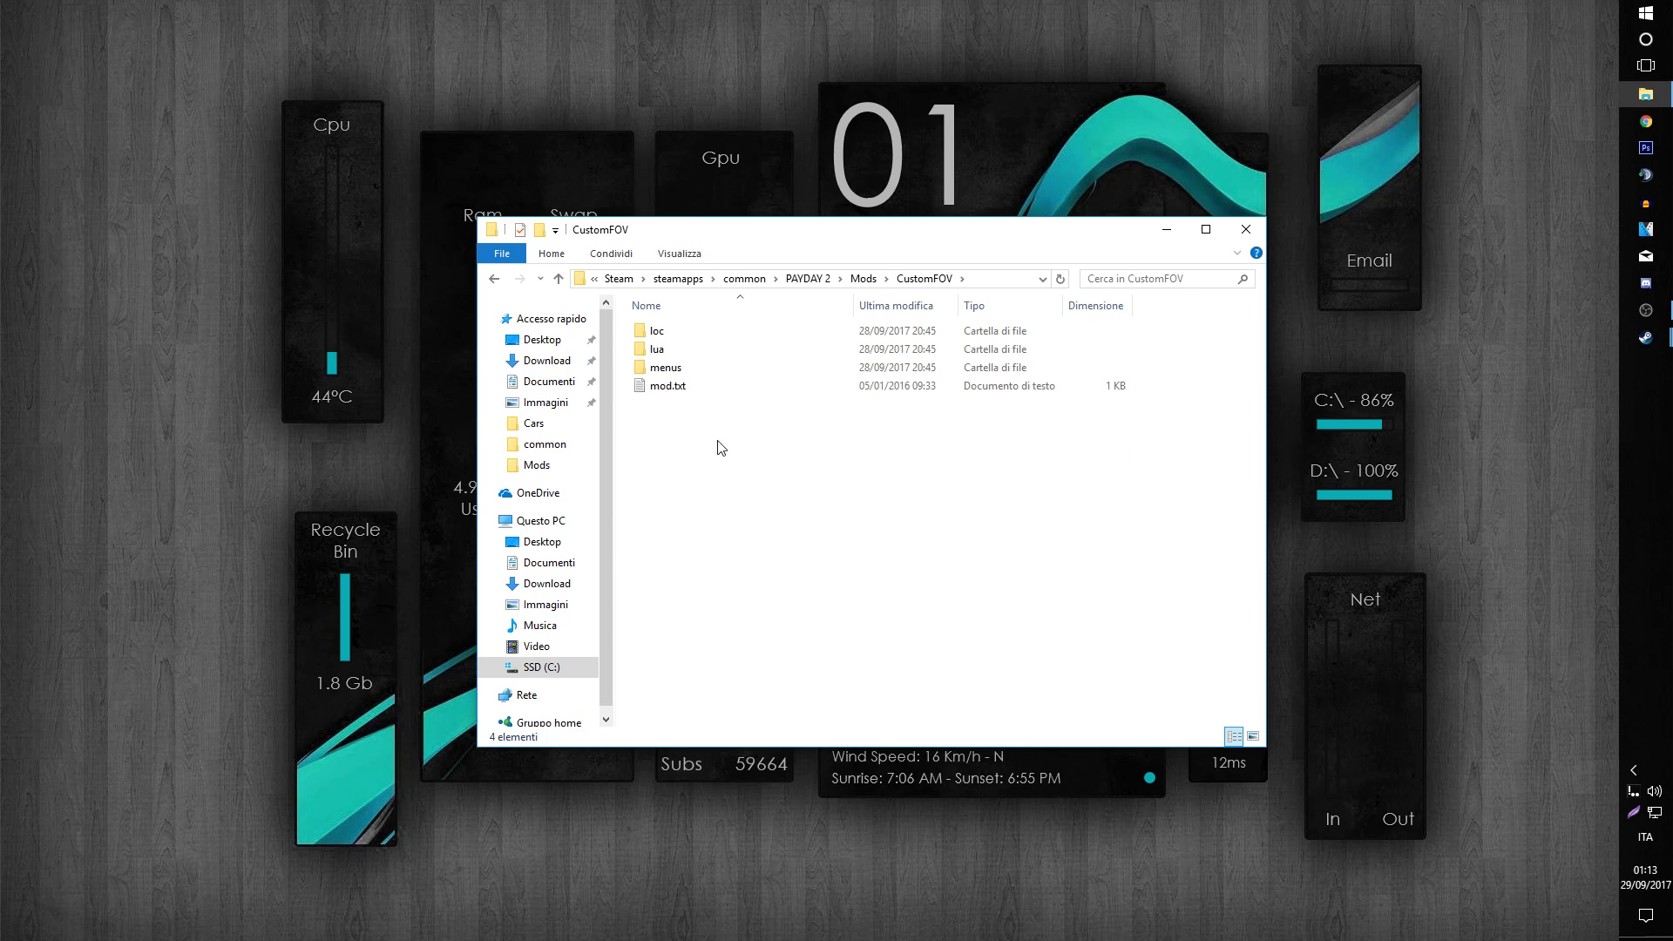
{"action": "left_click", "coordinate": [697, 376]}
{"action": "double_click", "coordinate": [698, 375]}
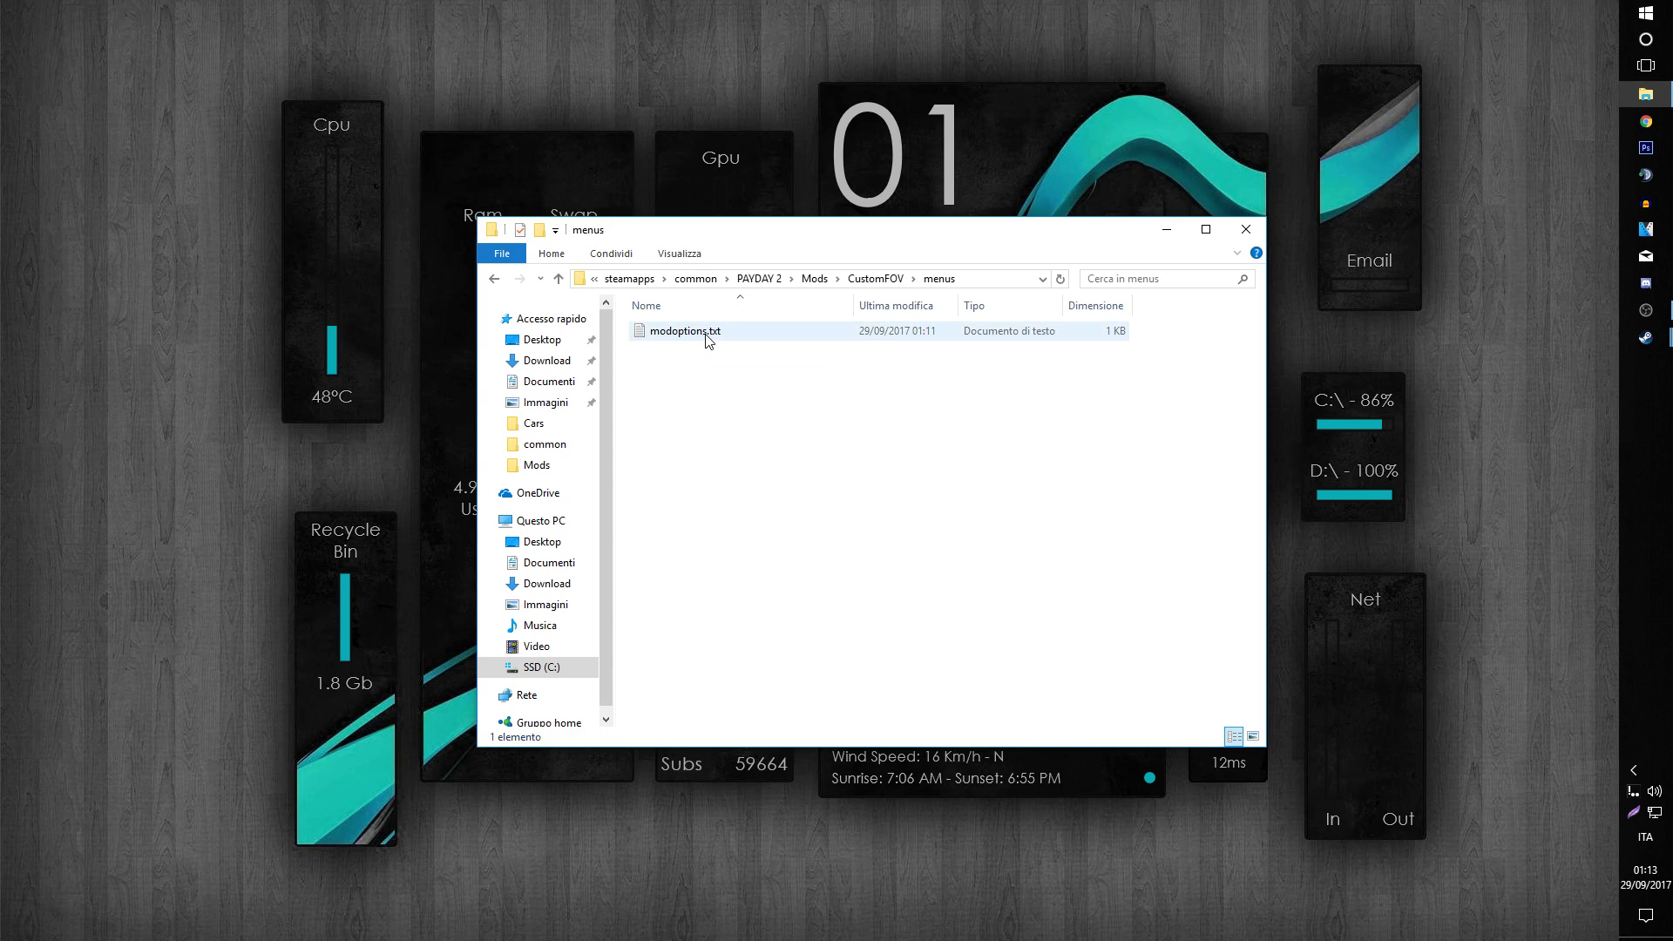
{"action": "double_click", "coordinate": [706, 336]}
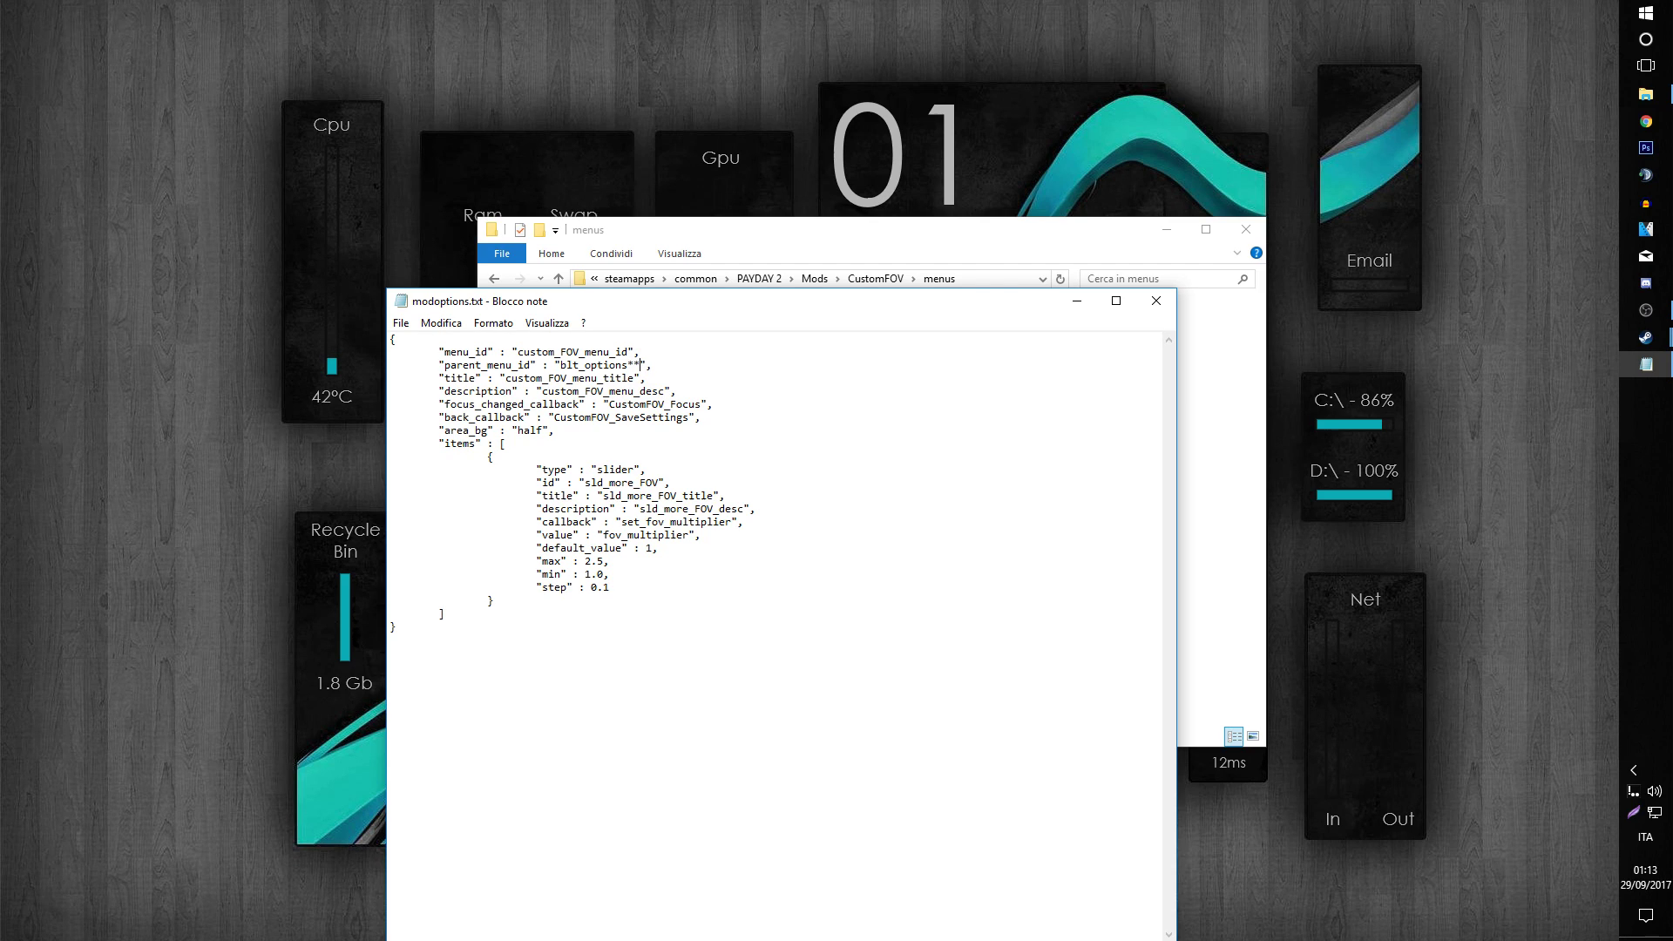
Step: Magnify the screen to highlight the parent_menu_id value "blt_options", and close both the magnifier and modoptions.txt
{"action": "left_click", "coordinate": [1290, 373]}
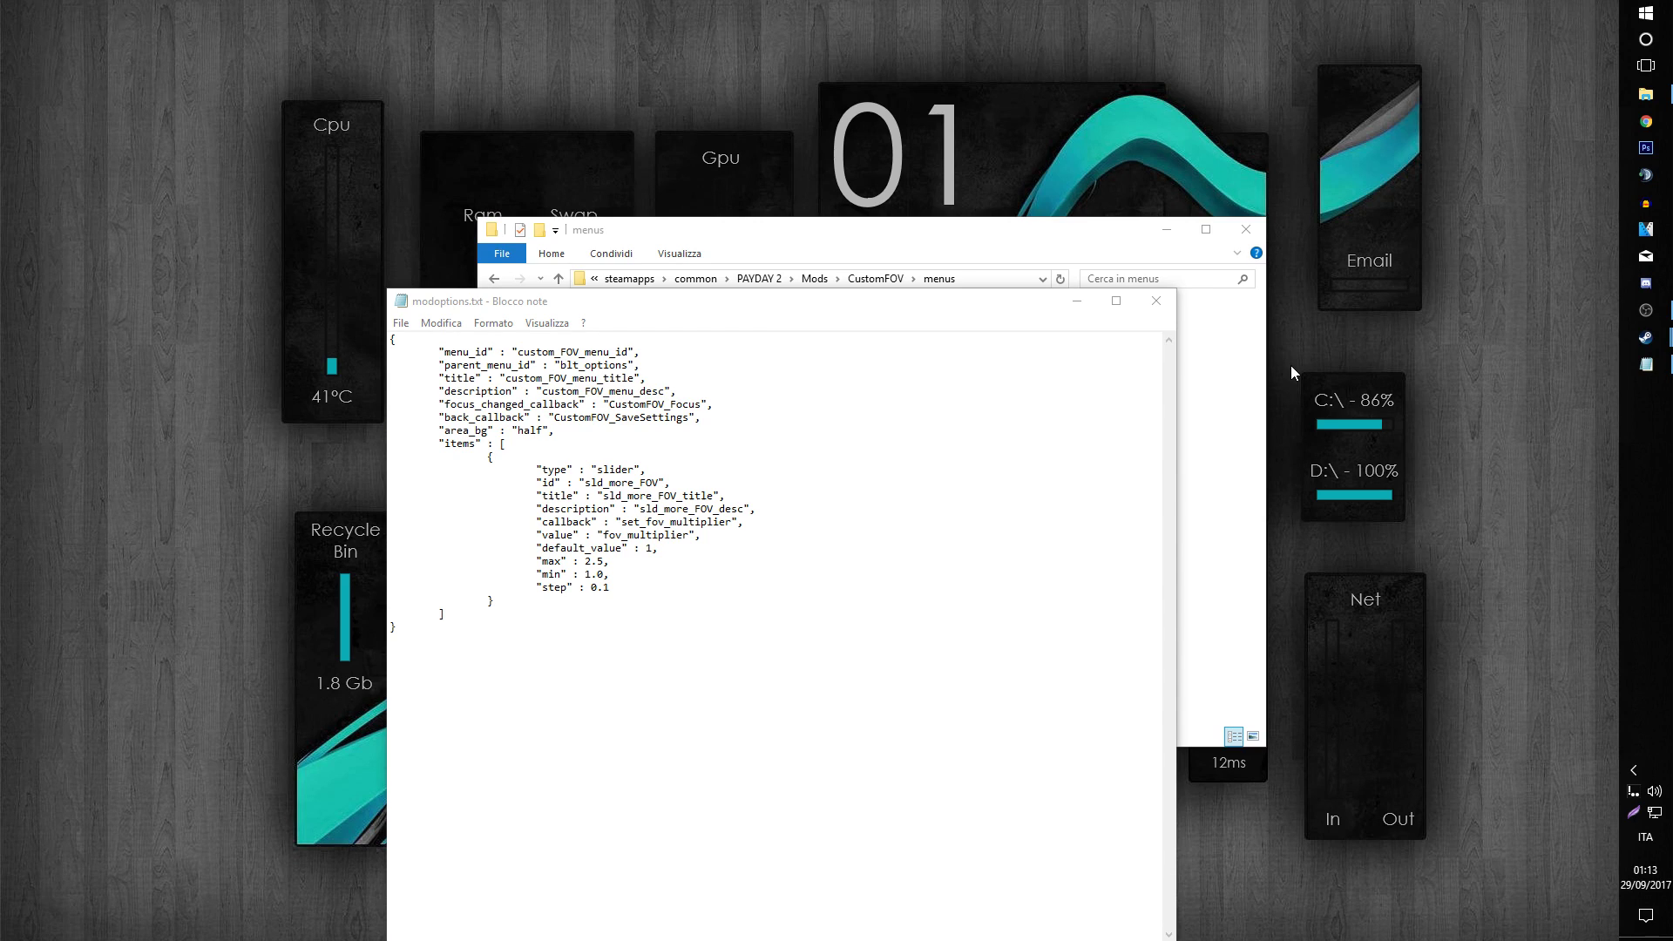
{"action": "key", "text": "super+plus"}
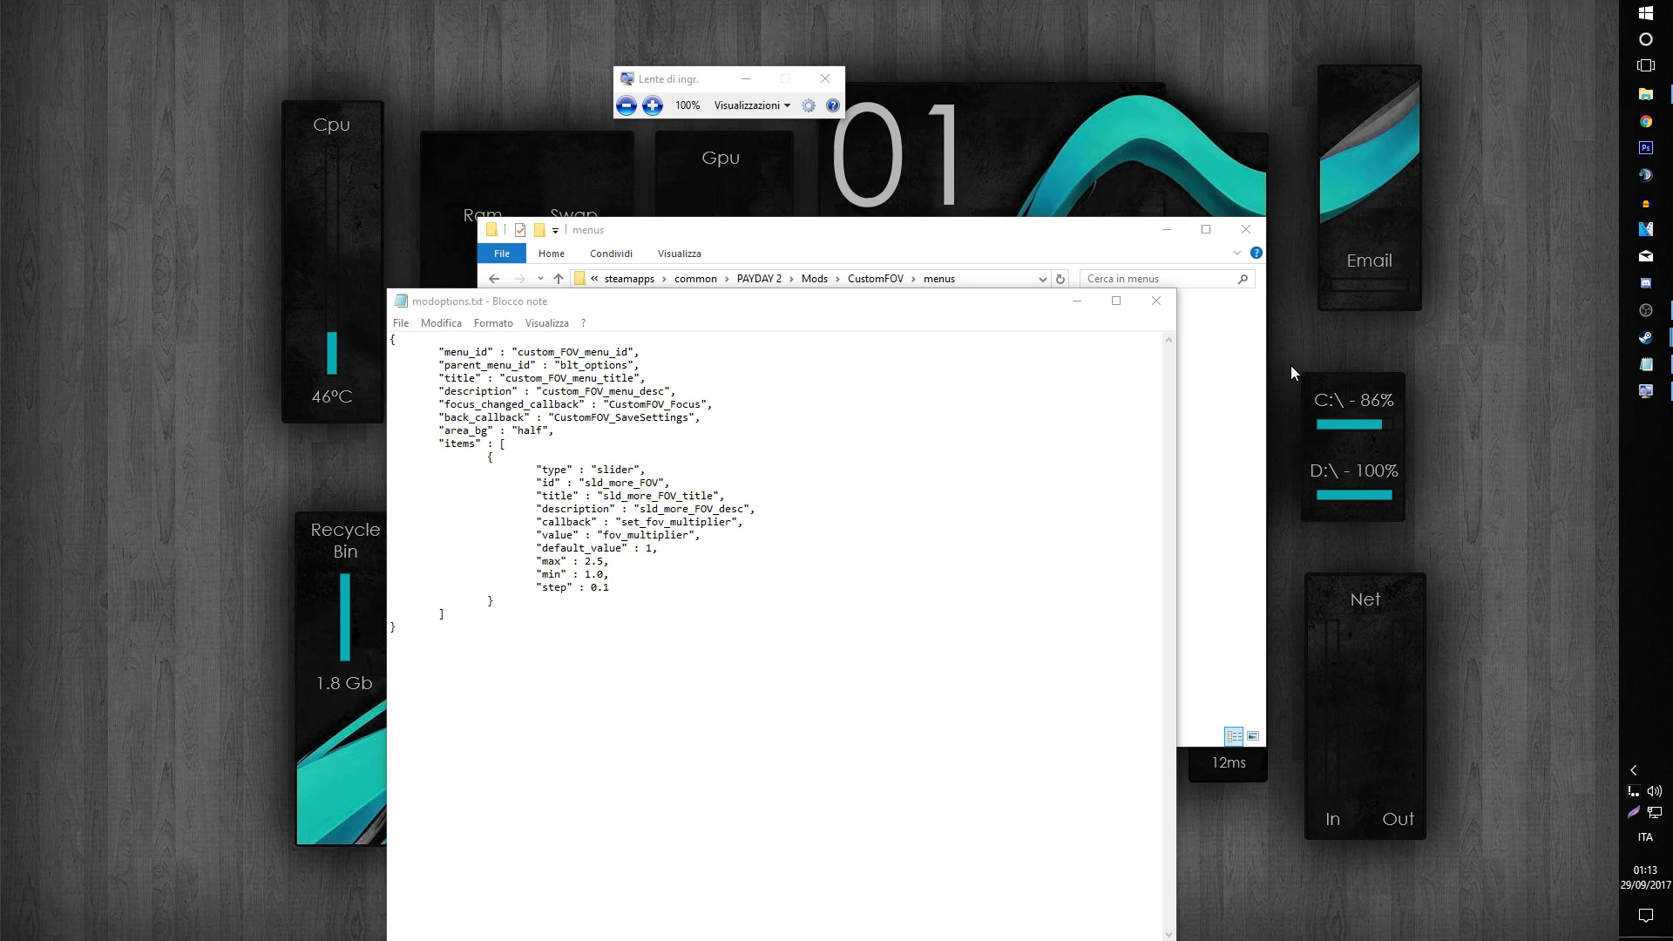
{"action": "key", "text": "super+plus"}
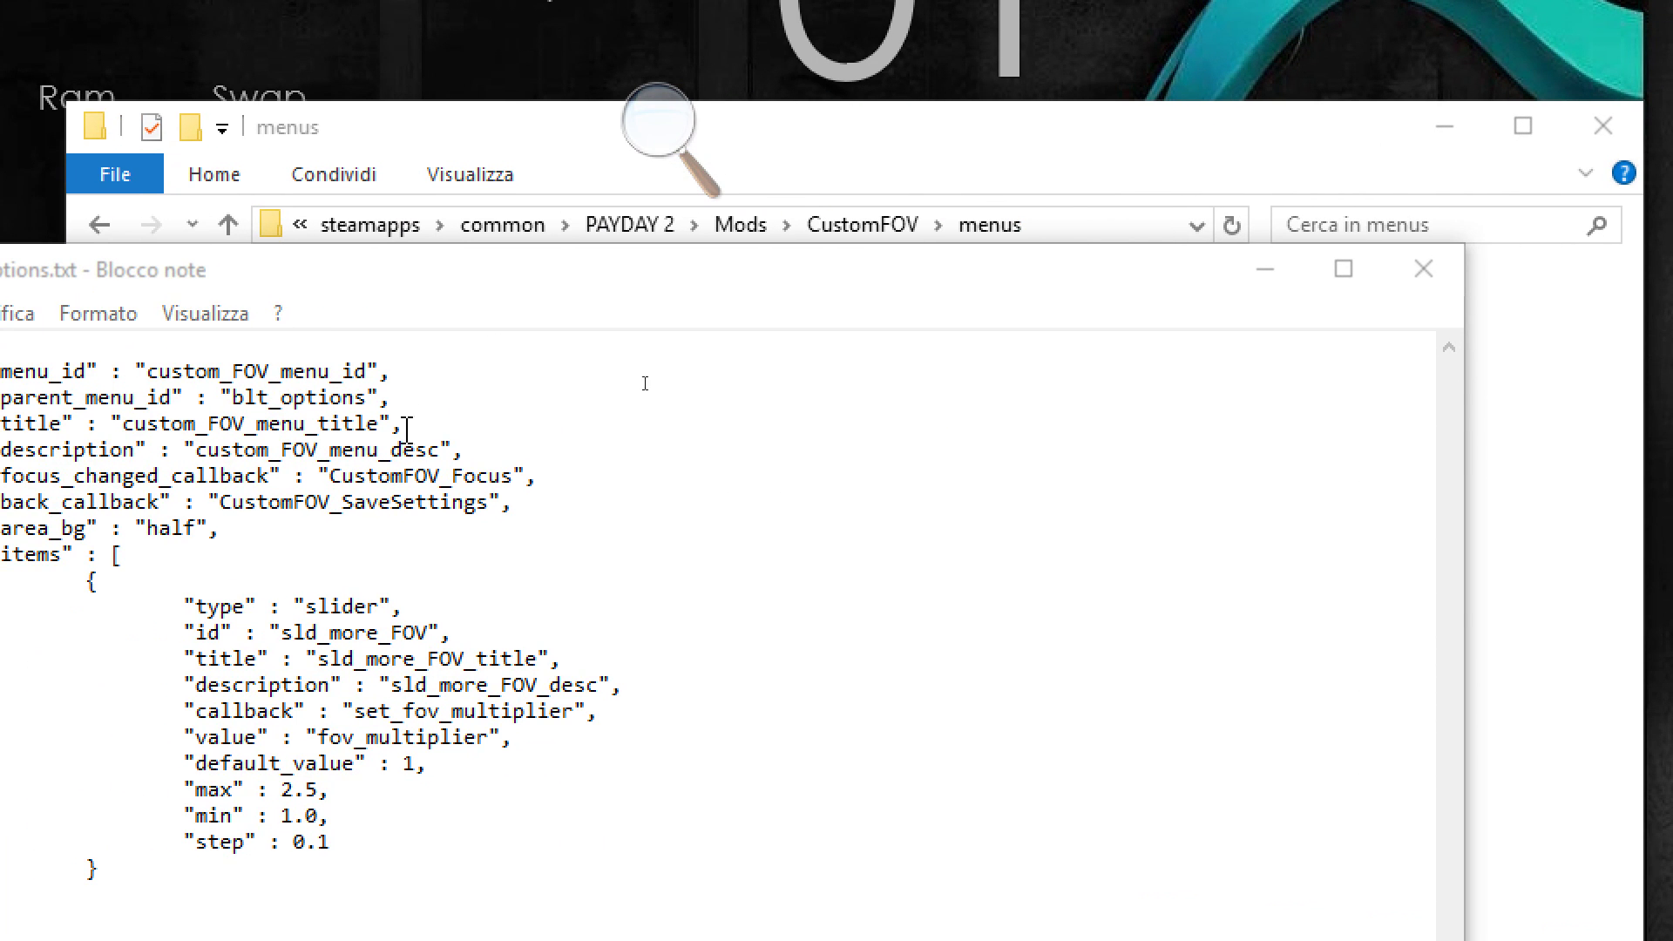
{"action": "left_click_drag", "start_coordinate": [233, 397], "coordinate": [317, 397]}
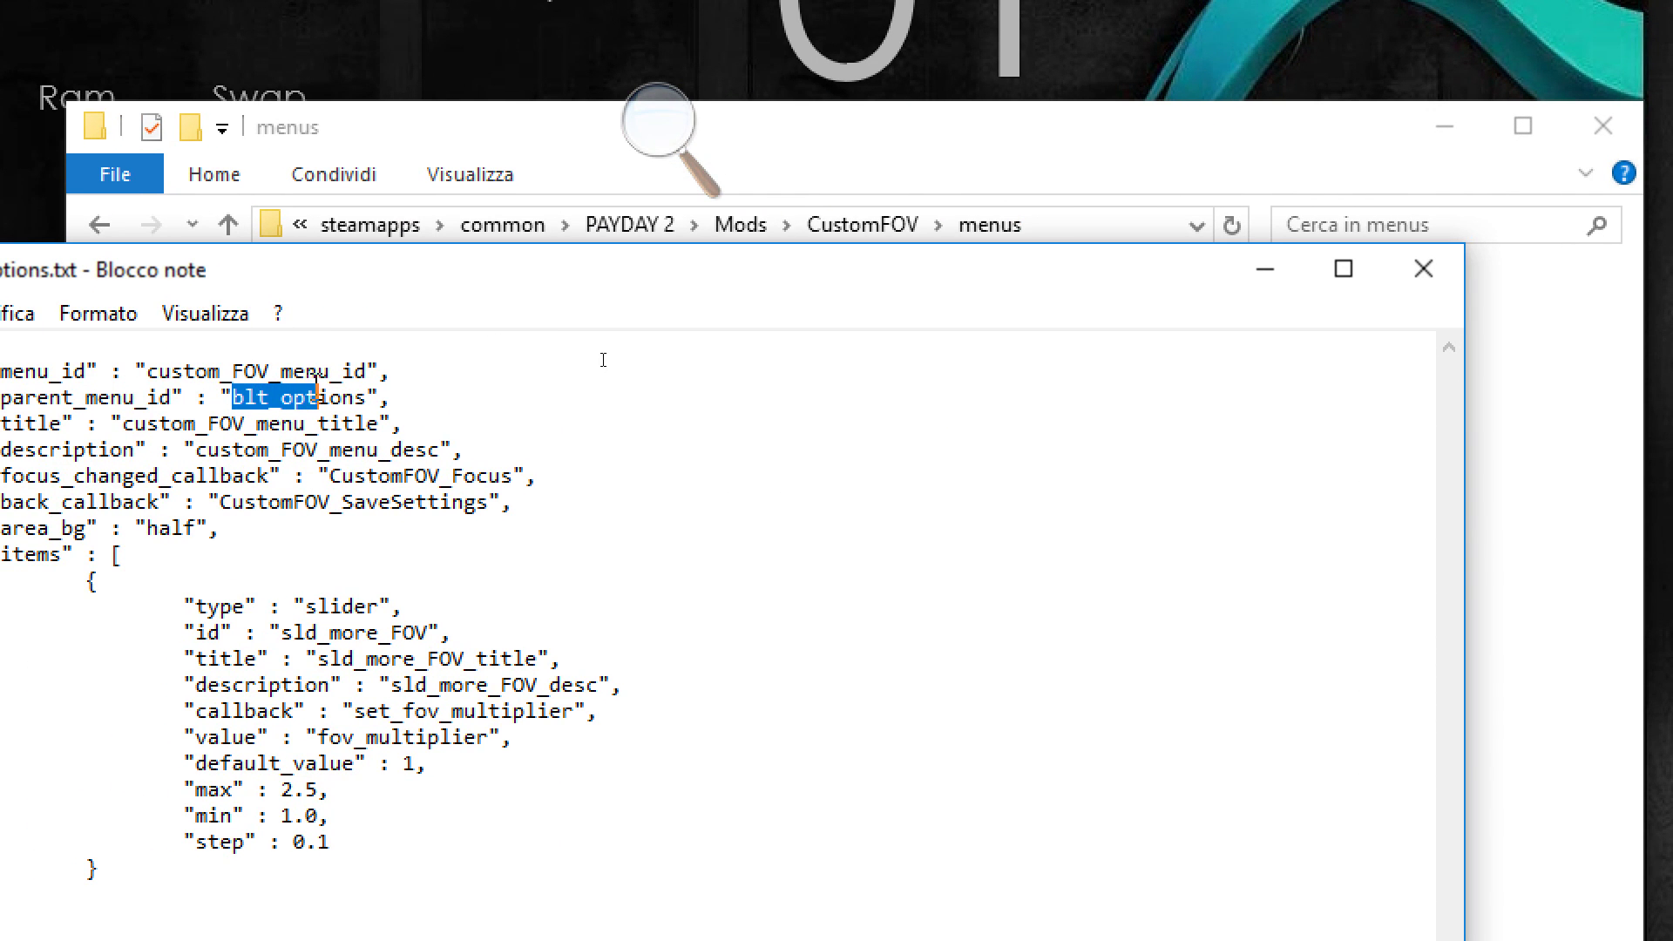
{"action": "left_click", "coordinate": [655, 125]}
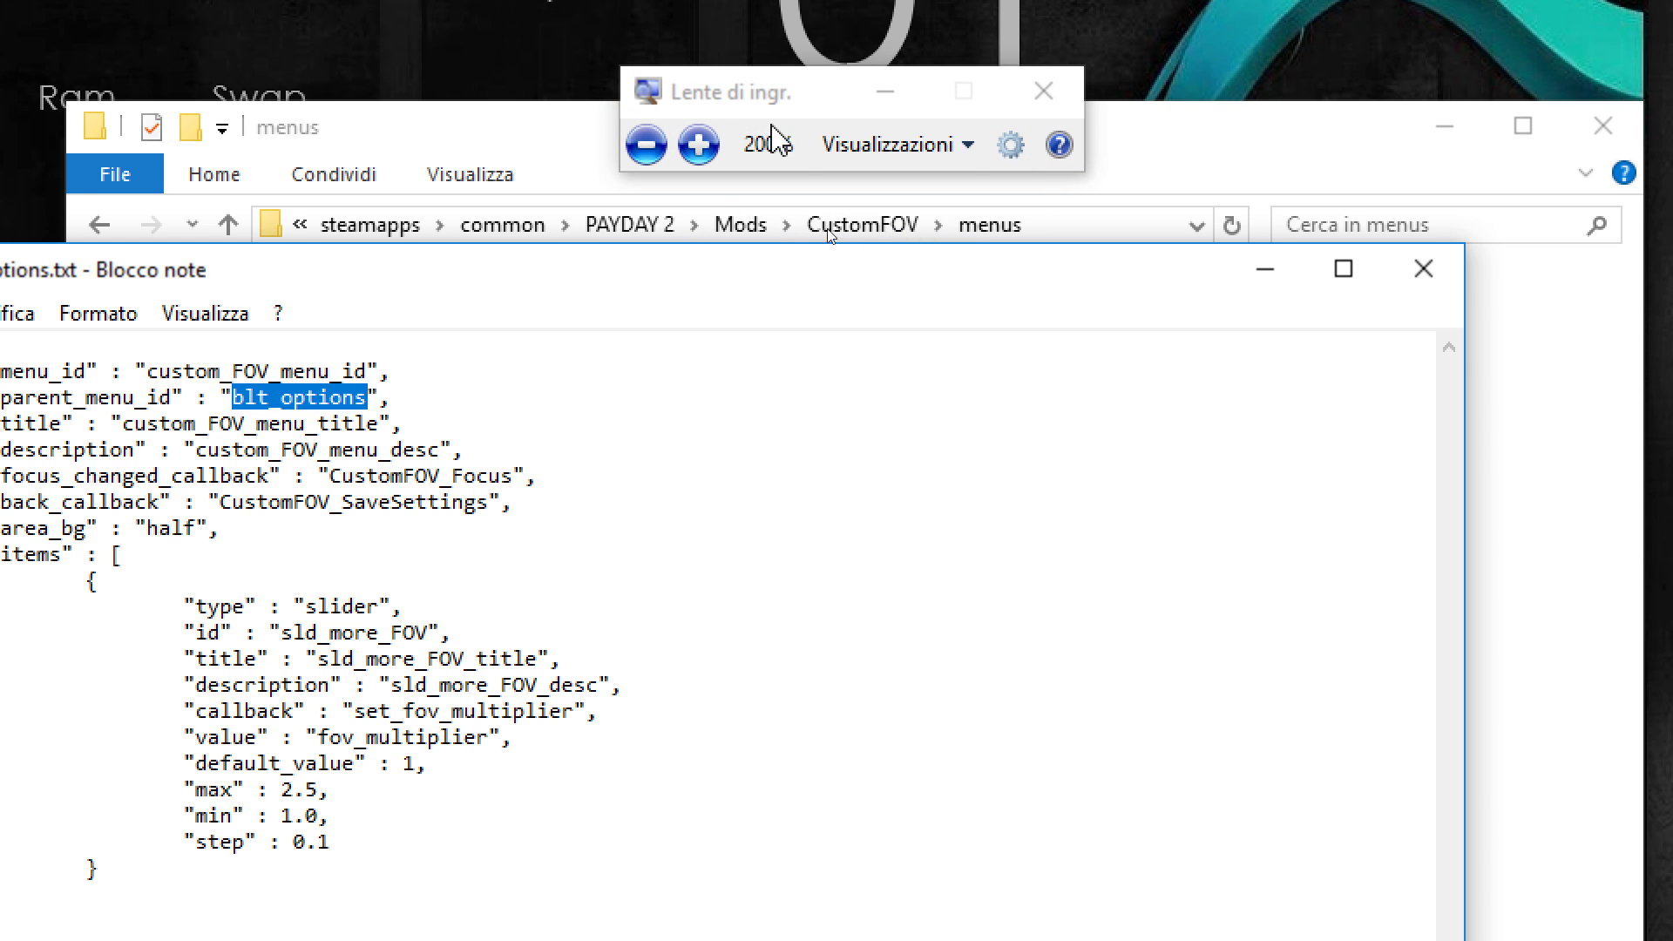
{"action": "left_click", "coordinate": [646, 144]}
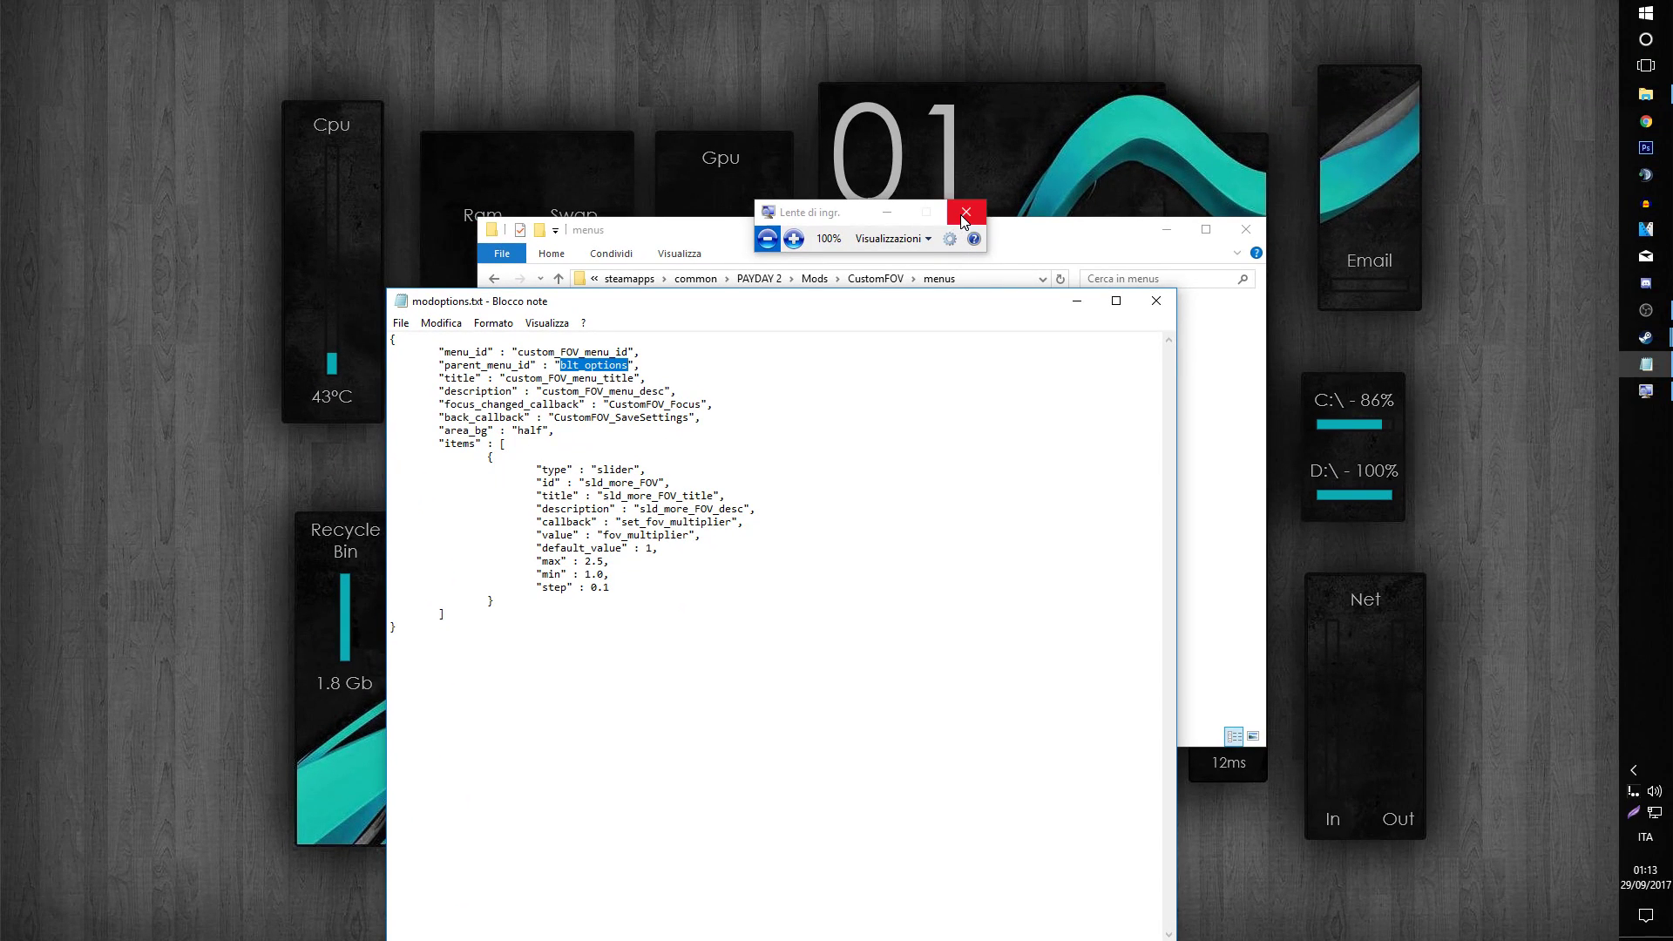
{"action": "left_click", "coordinate": [966, 214]}
{"action": "left_click", "coordinate": [1156, 300]}
{"action": "left_click", "coordinate": [780, 499]}
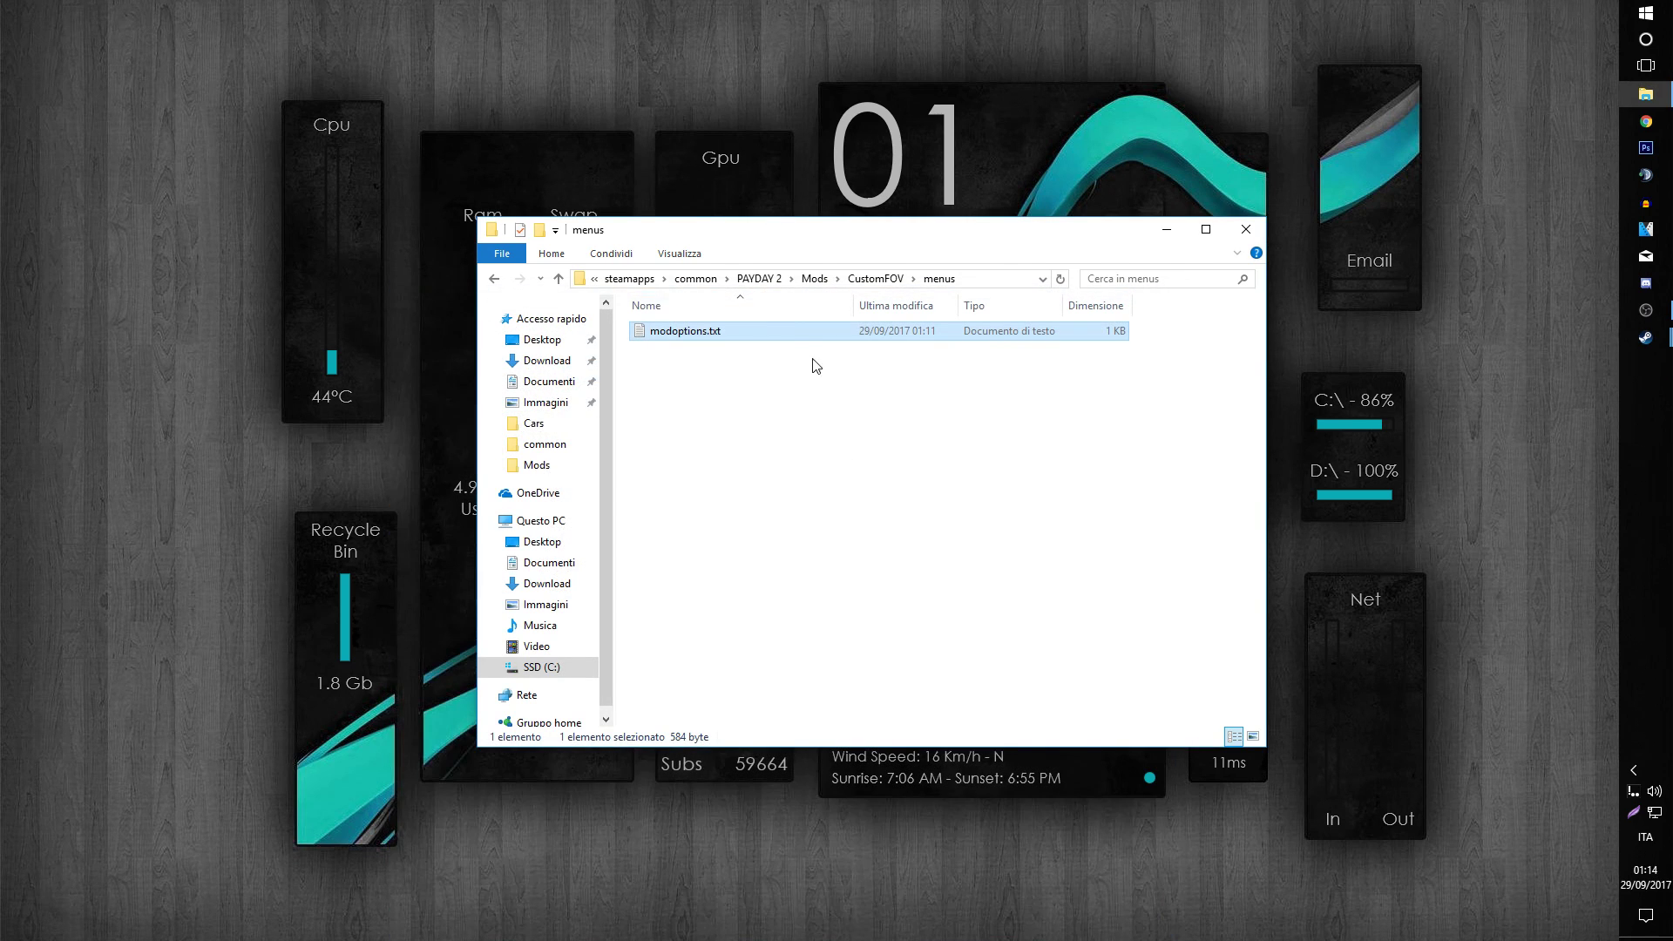
Step: Set parent_menu_id to "blt_options" in options.txt in the Carry Stacker Reloaded mod's menu folder, and save and close the file
{"action": "left_click", "coordinate": [822, 283]}
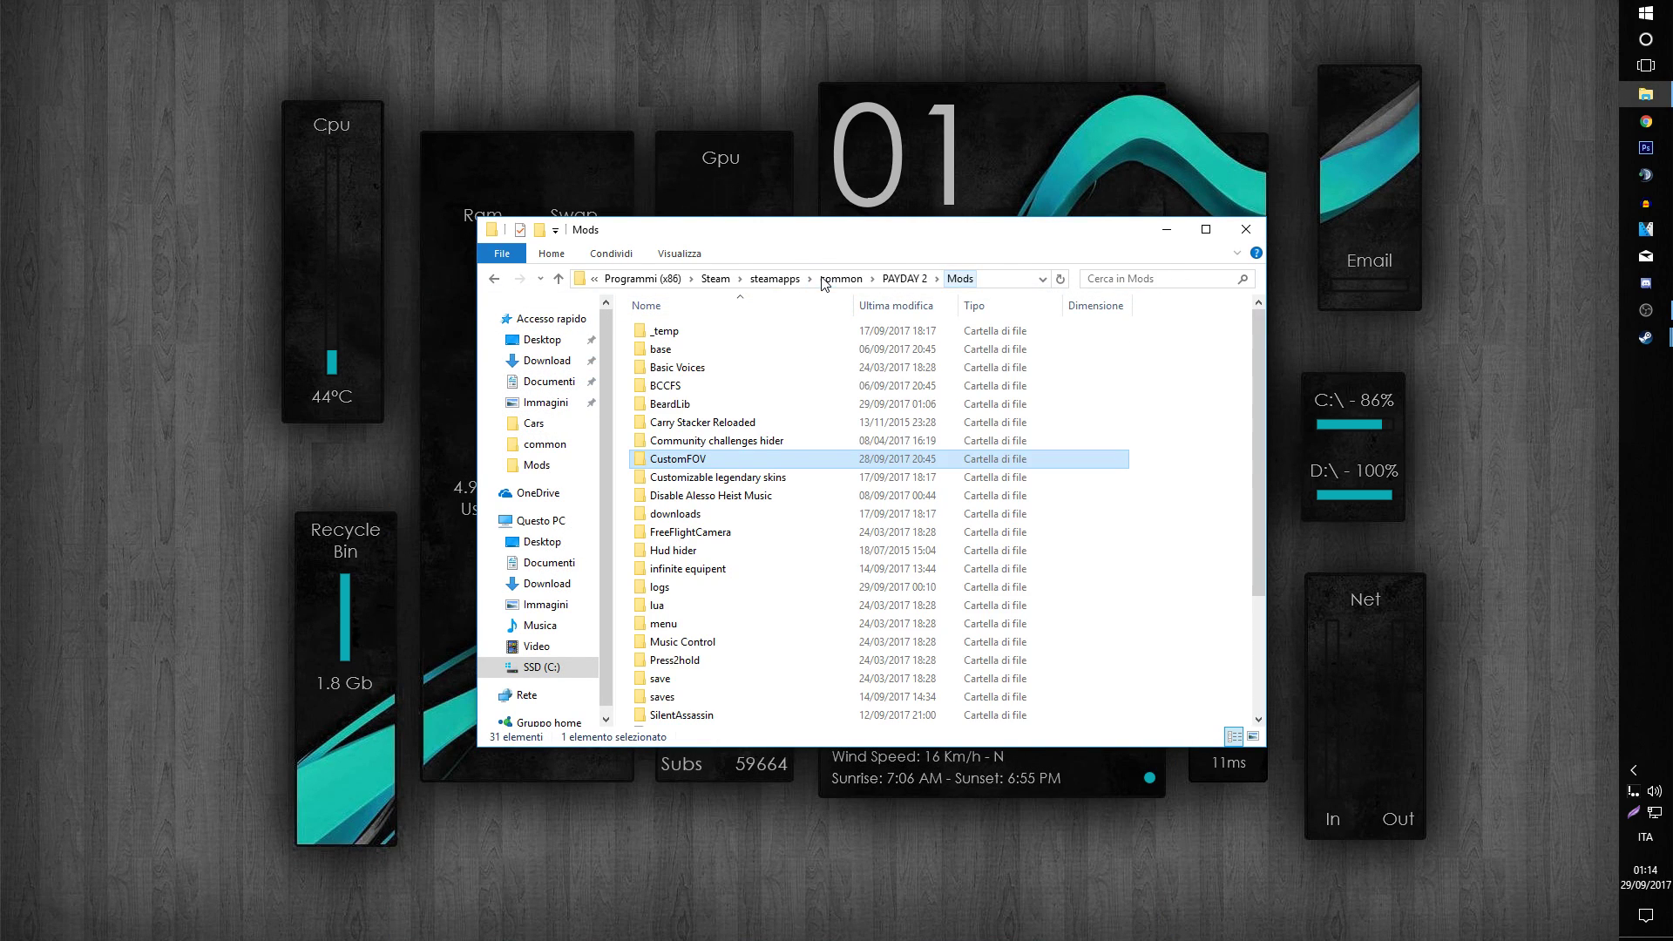
{"action": "double_click", "coordinate": [752, 427]}
{"action": "double_click", "coordinate": [717, 367]}
{"action": "double_click", "coordinate": [697, 332]}
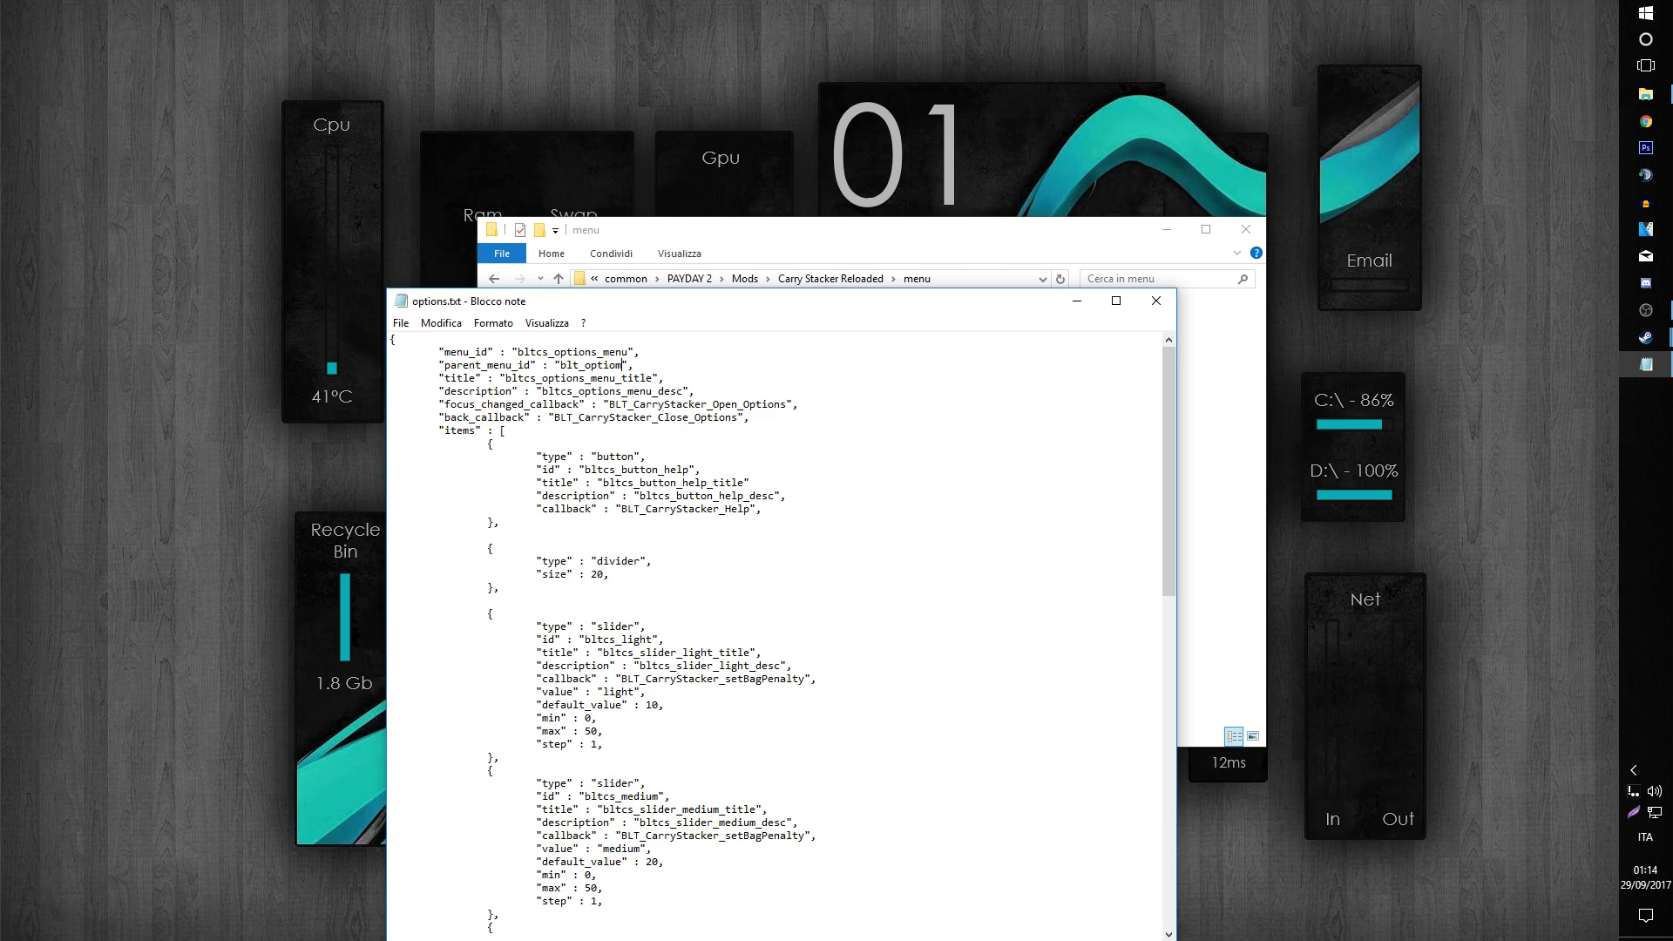
{"action": "left_click", "coordinate": [401, 323]}
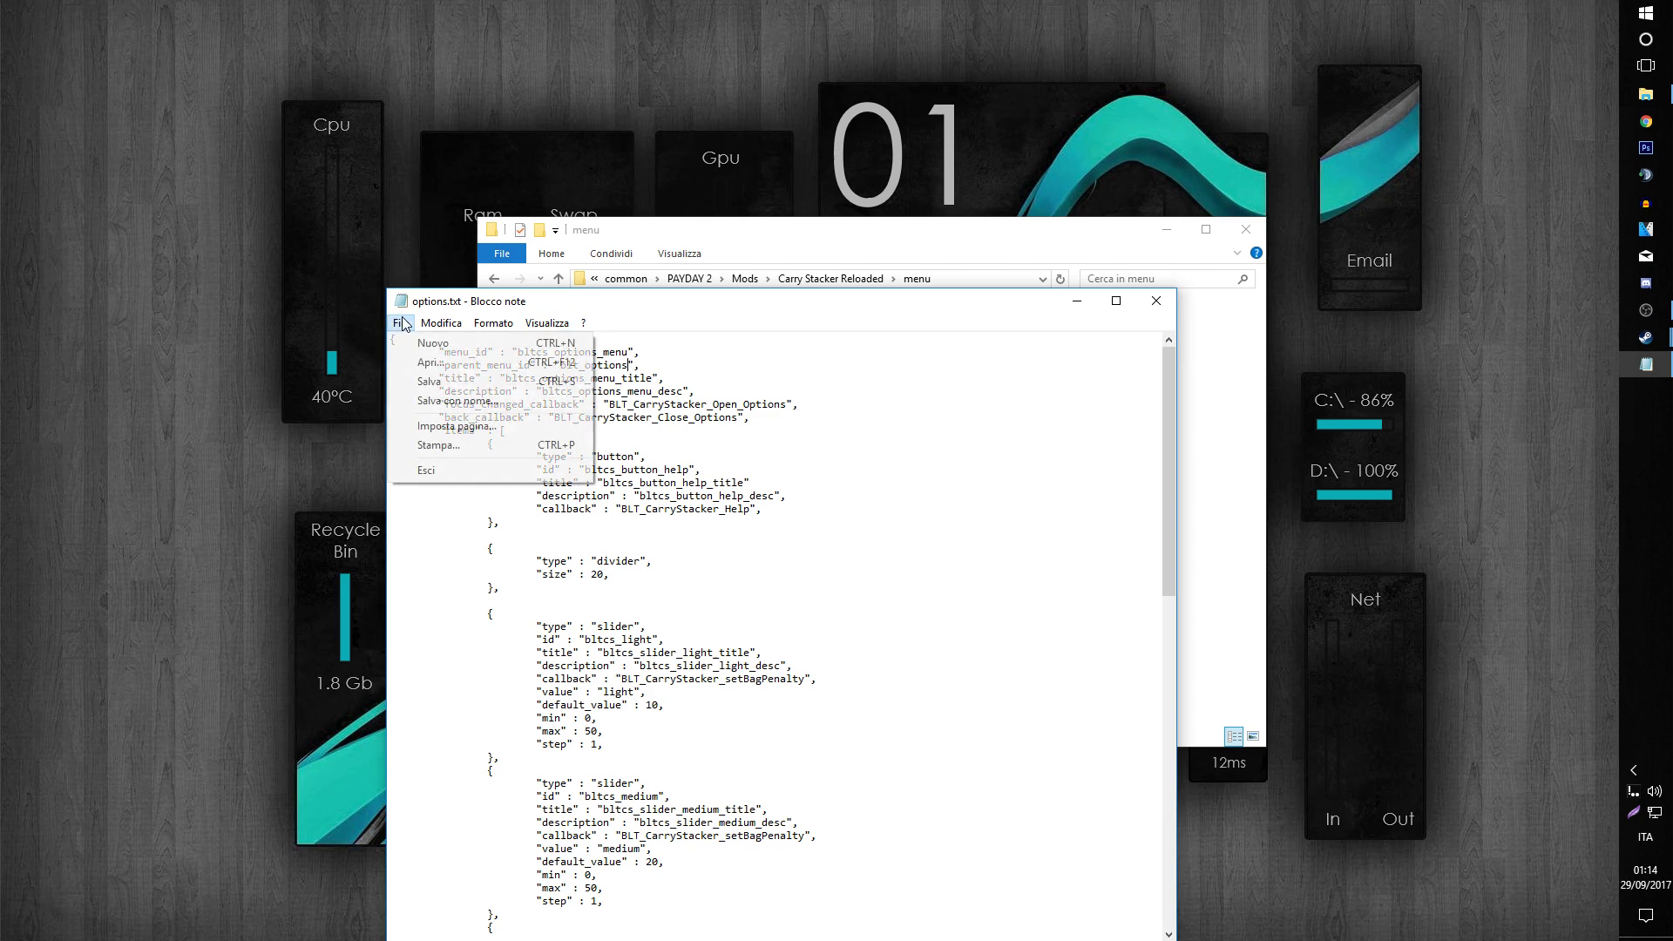
{"action": "left_click", "coordinate": [446, 383]}
{"action": "left_click", "coordinate": [1154, 304]}
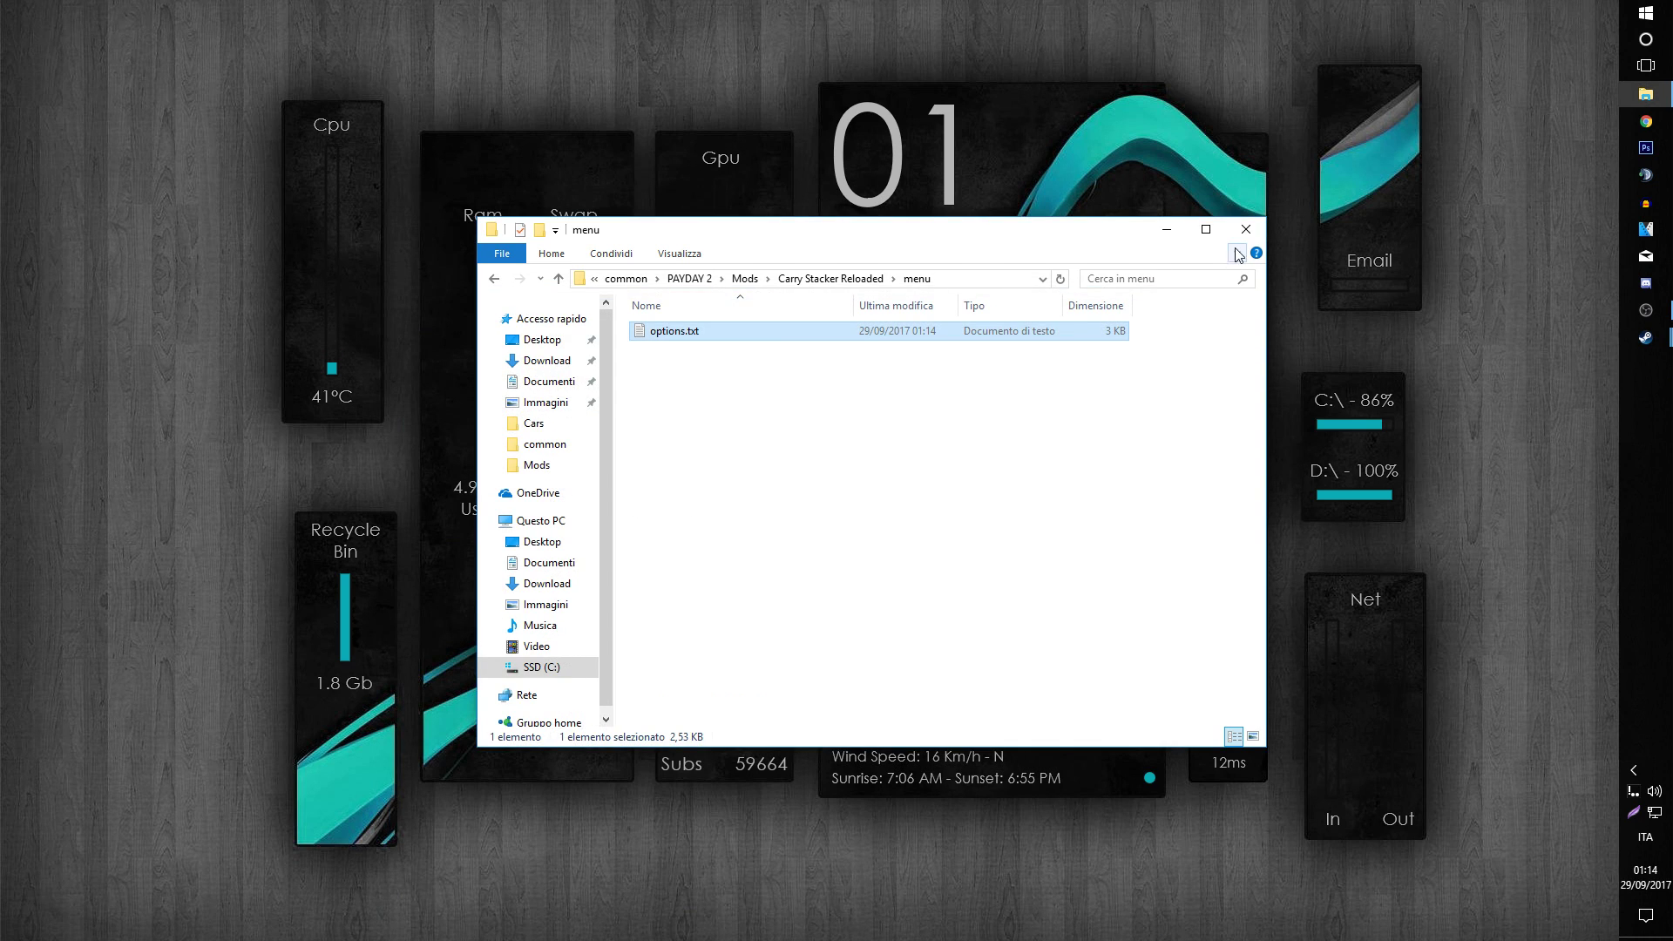
Step: Close the folder window and launch PAYDAY 2 from the Steam library
{"action": "left_click", "coordinate": [1246, 229]}
{"action": "mouse_move", "coordinate": [1645, 337]}
{"action": "left_click", "coordinate": [1533, 427]}
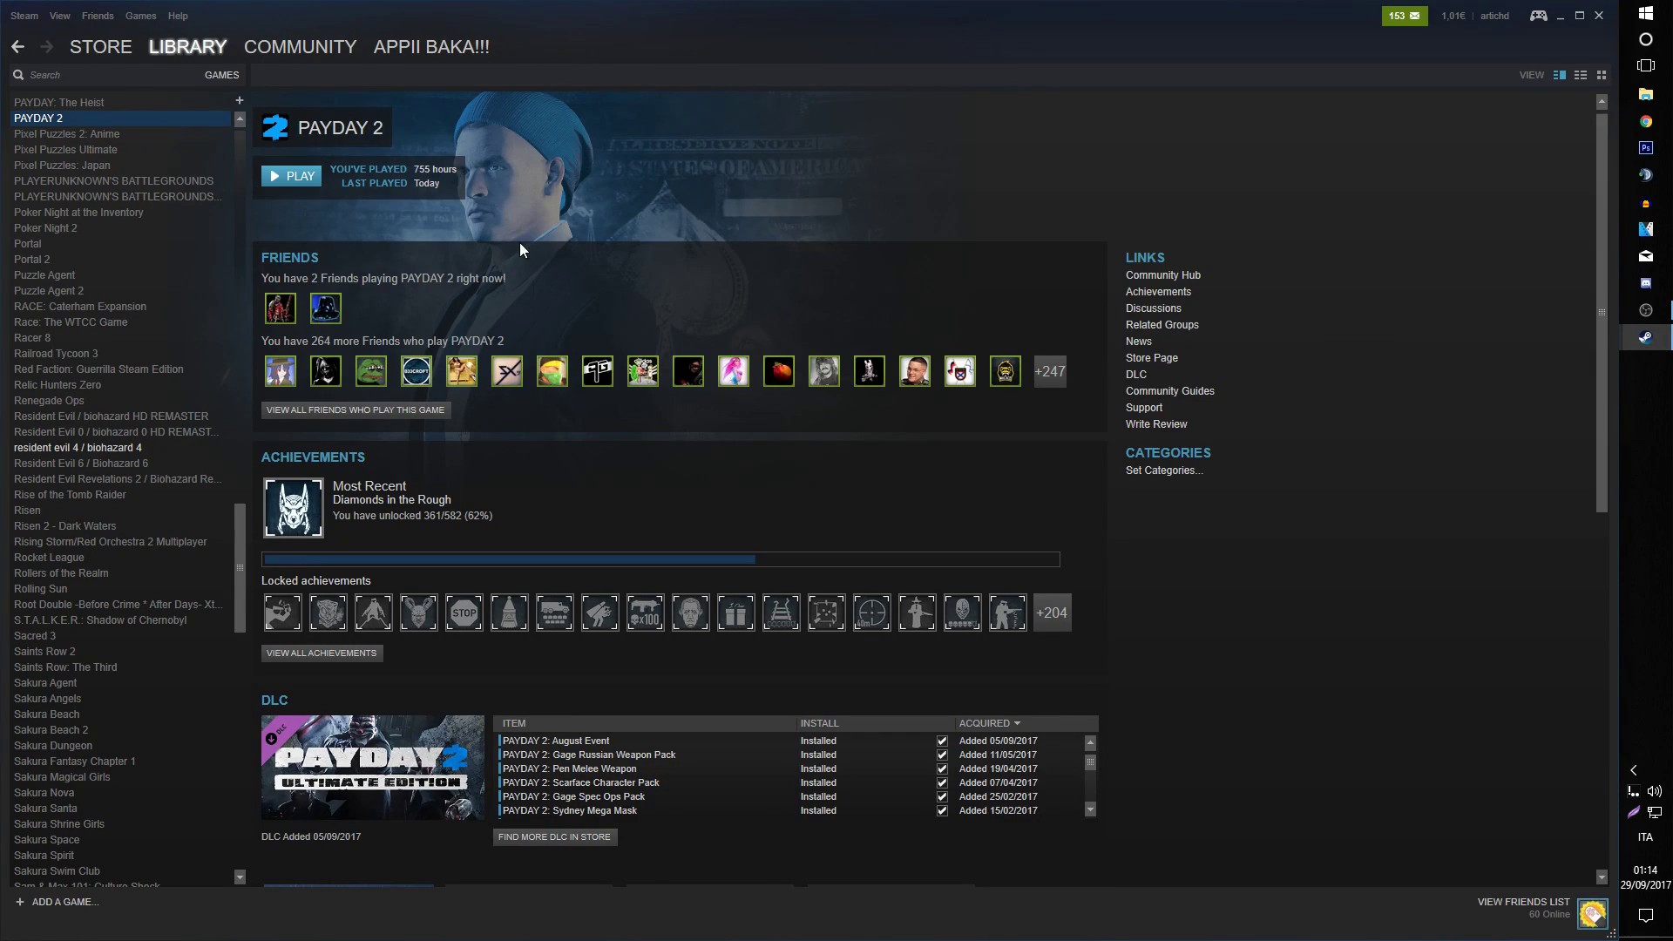
{"action": "left_click", "coordinate": [295, 177]}
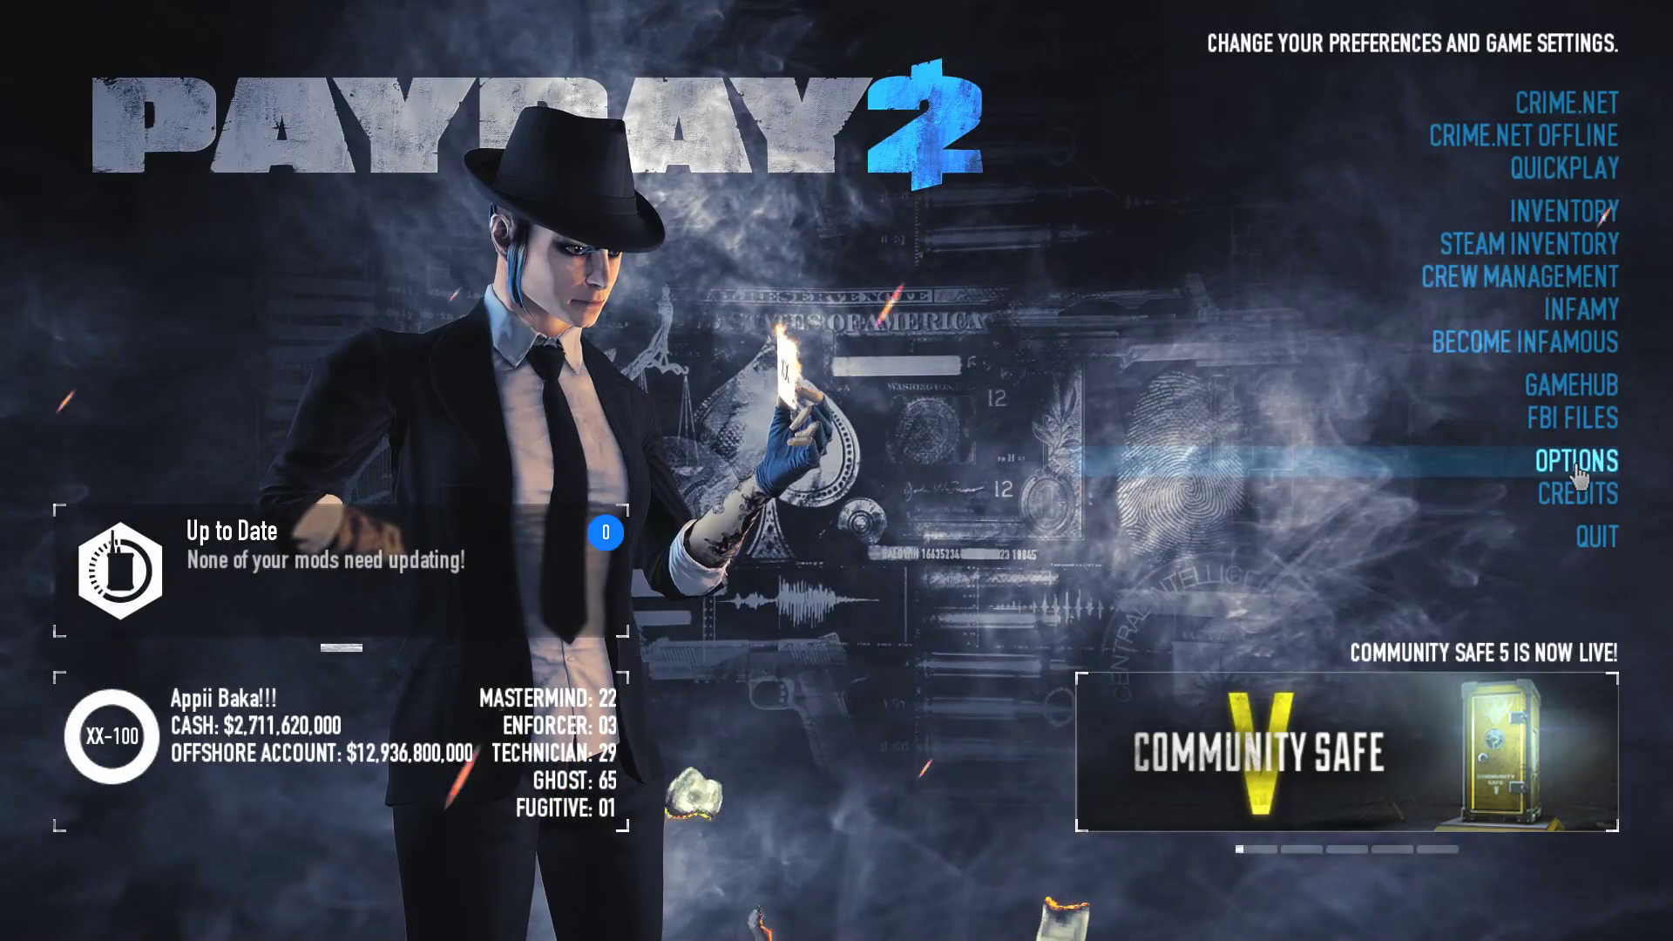
Step: Check the Carry Stacker Reloaded and Custom FOV pages in the mod options and return to the main menu
{"action": "left_click", "coordinate": [1575, 462]}
{"action": "left_click", "coordinate": [1442, 490]}
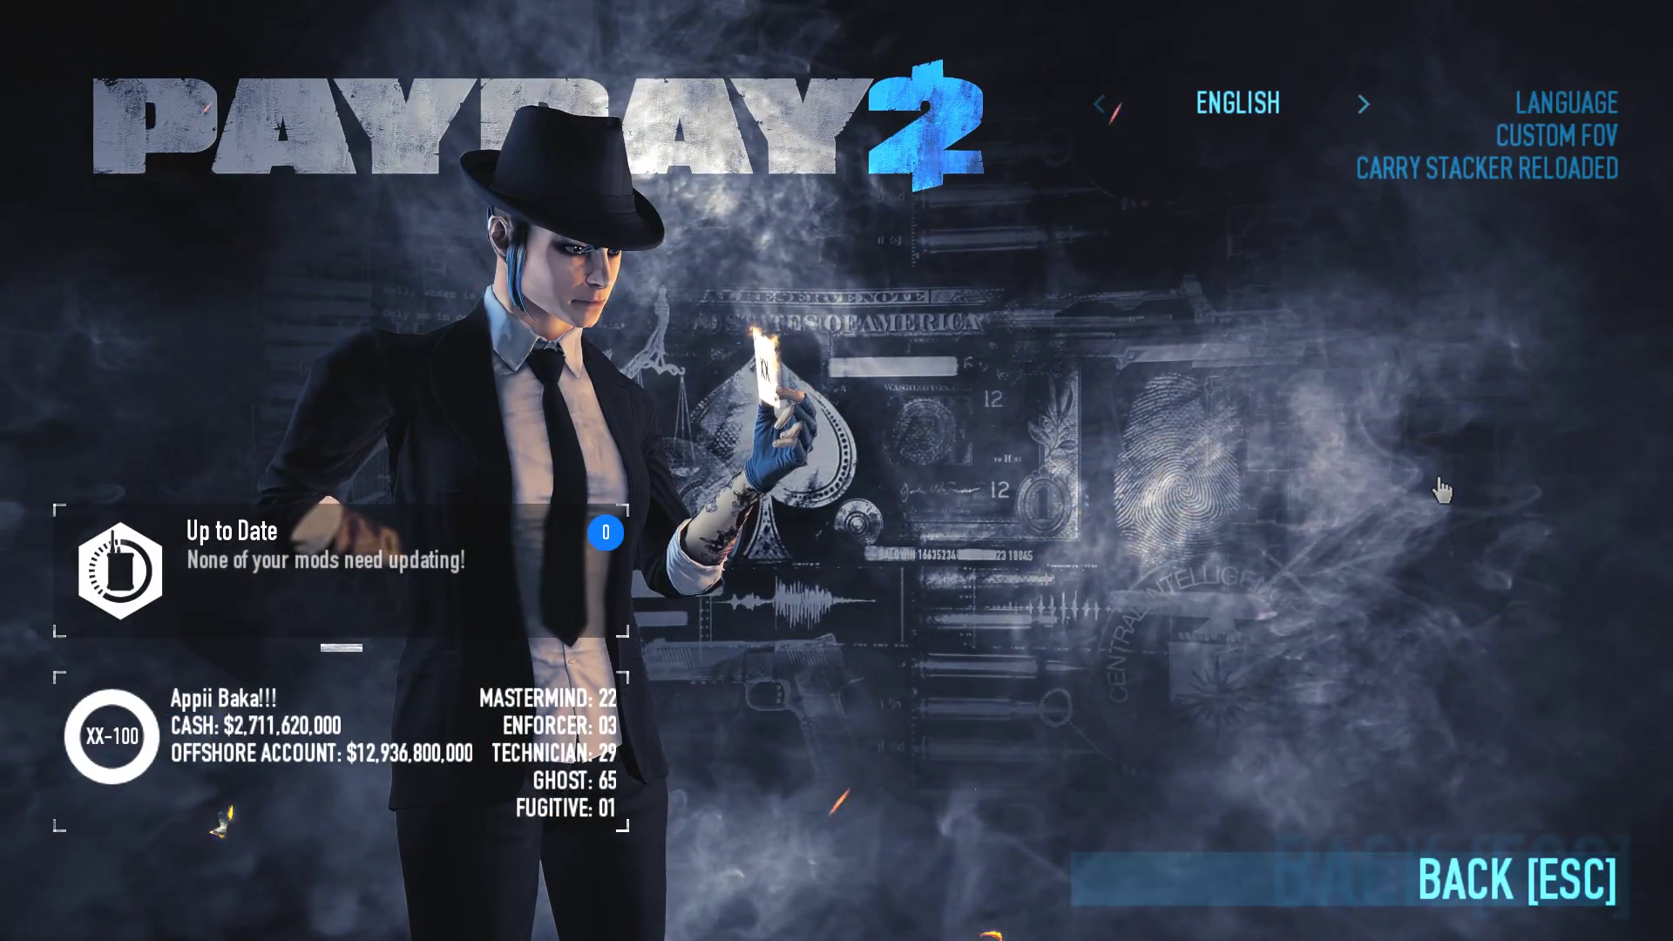
{"action": "left_click", "coordinate": [1388, 161]}
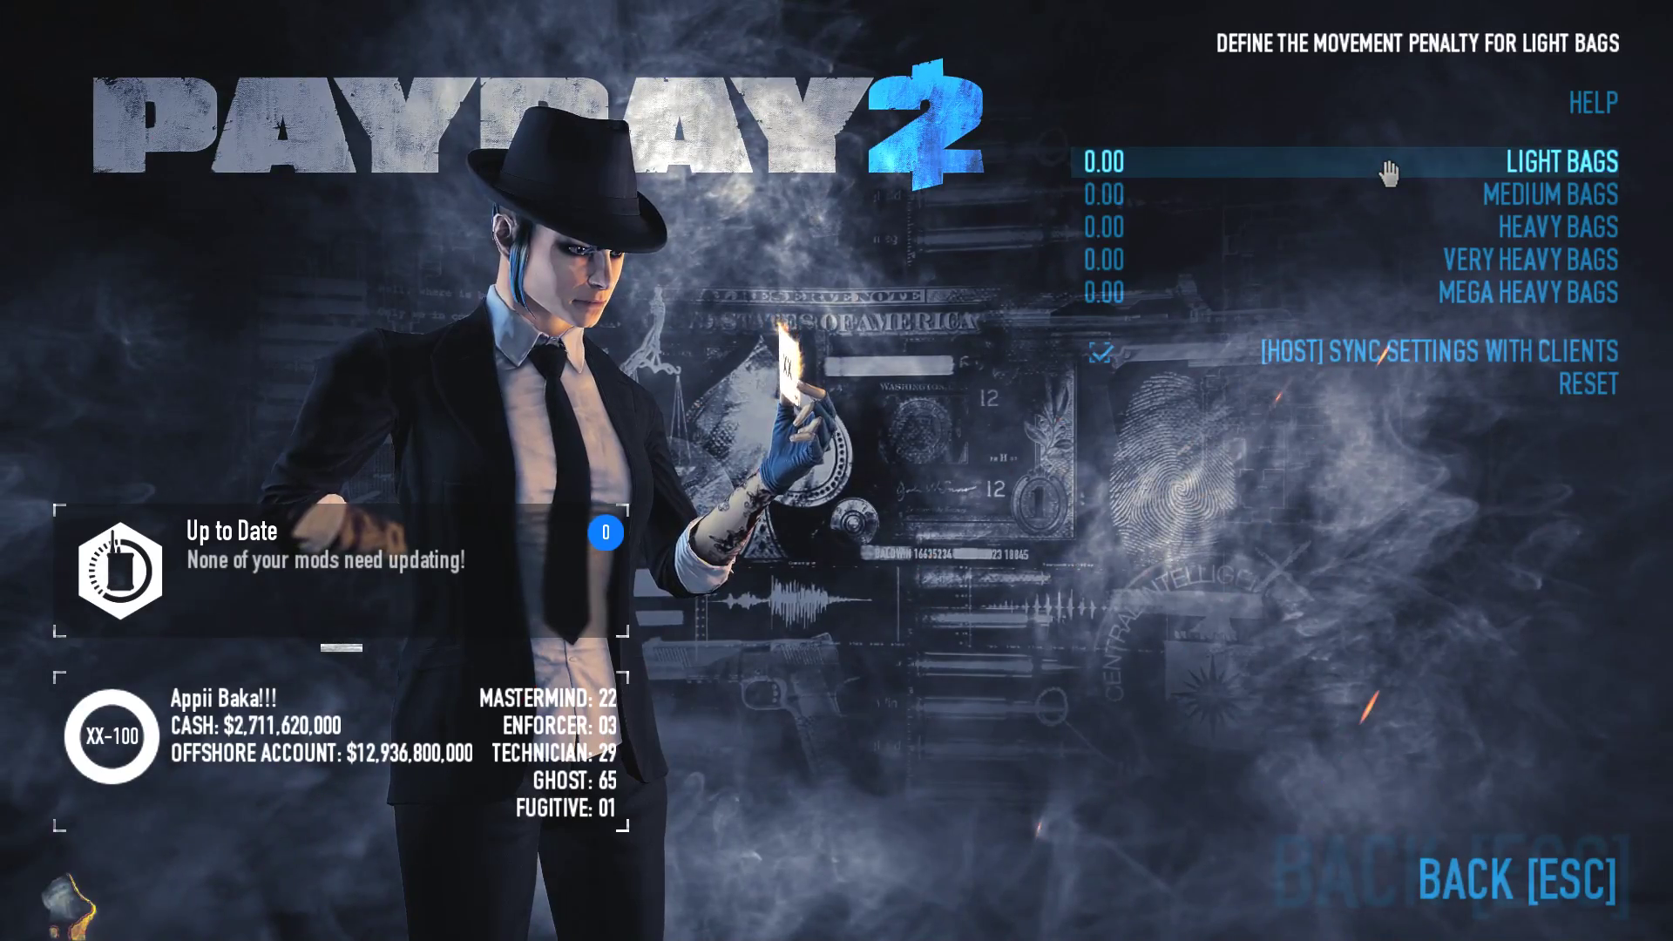
{"action": "left_click", "coordinate": [1565, 838]}
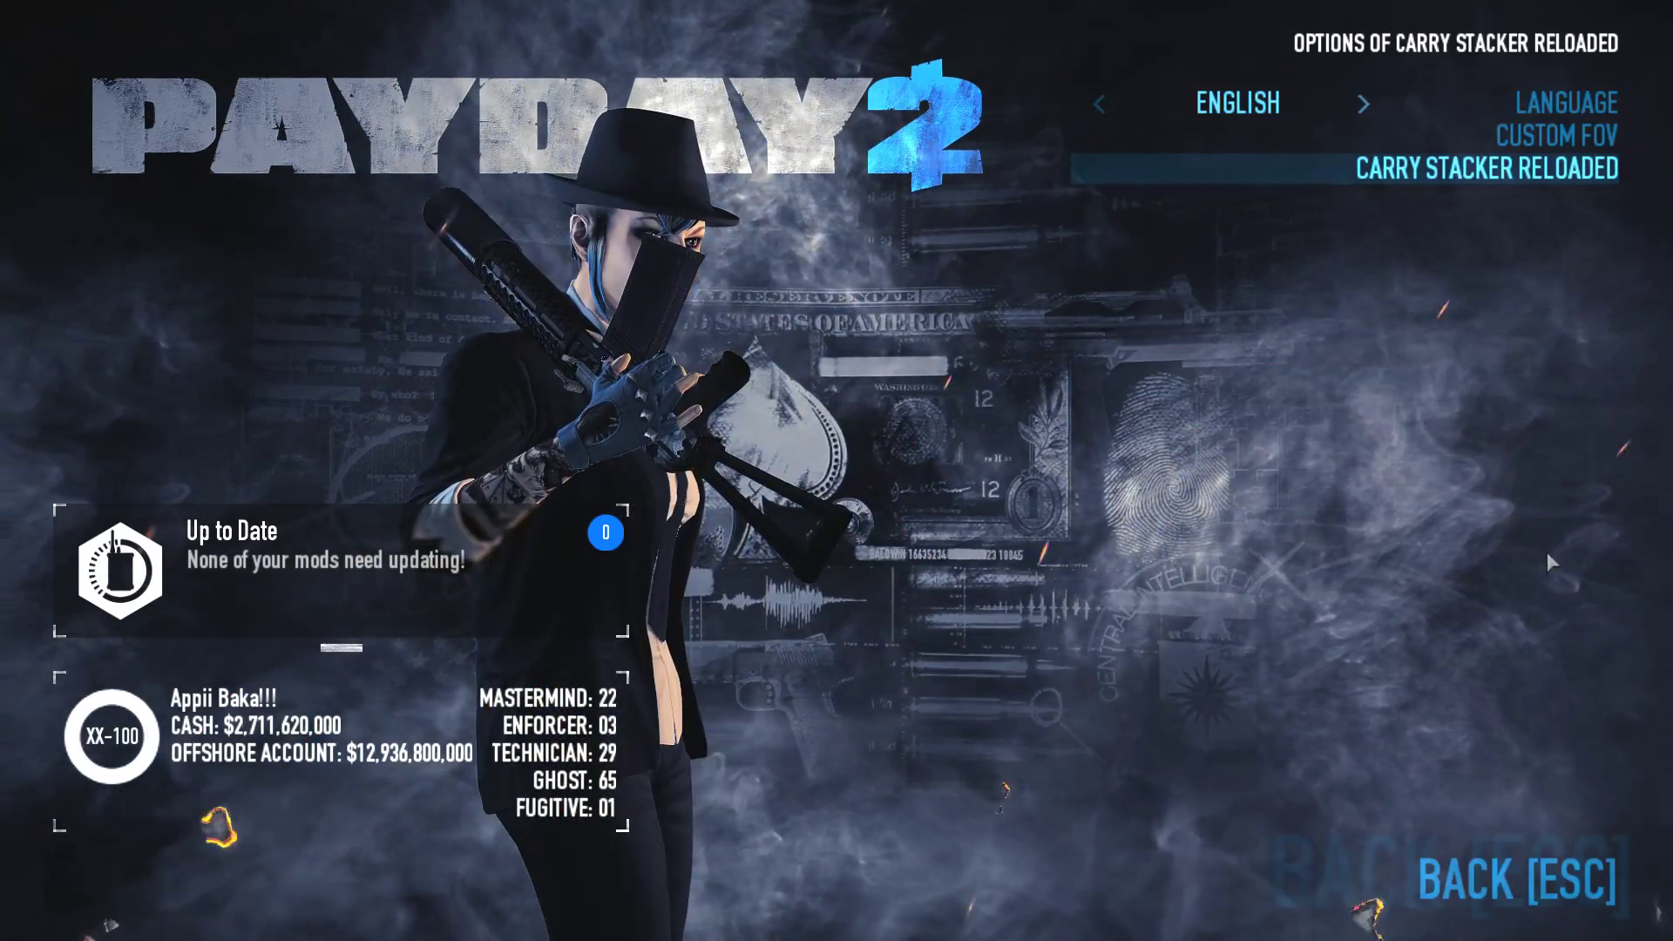
{"action": "left_click", "coordinate": [1324, 132]}
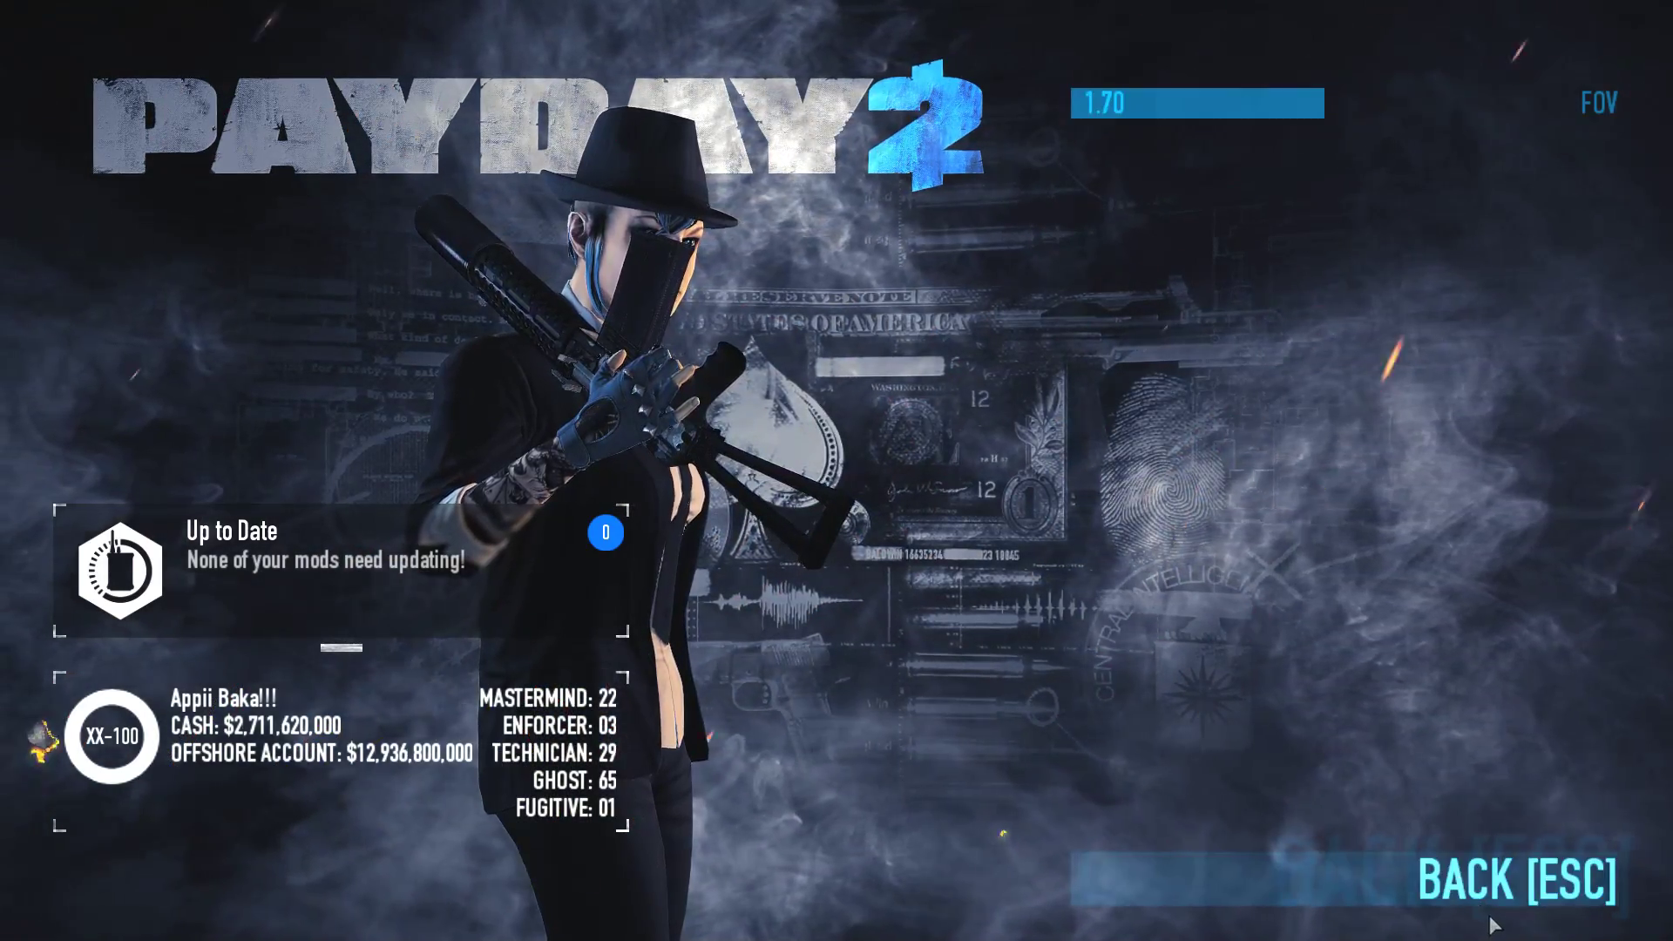
{"action": "left_click", "coordinate": [1494, 889]}
{"action": "left_click", "coordinate": [1495, 891]}
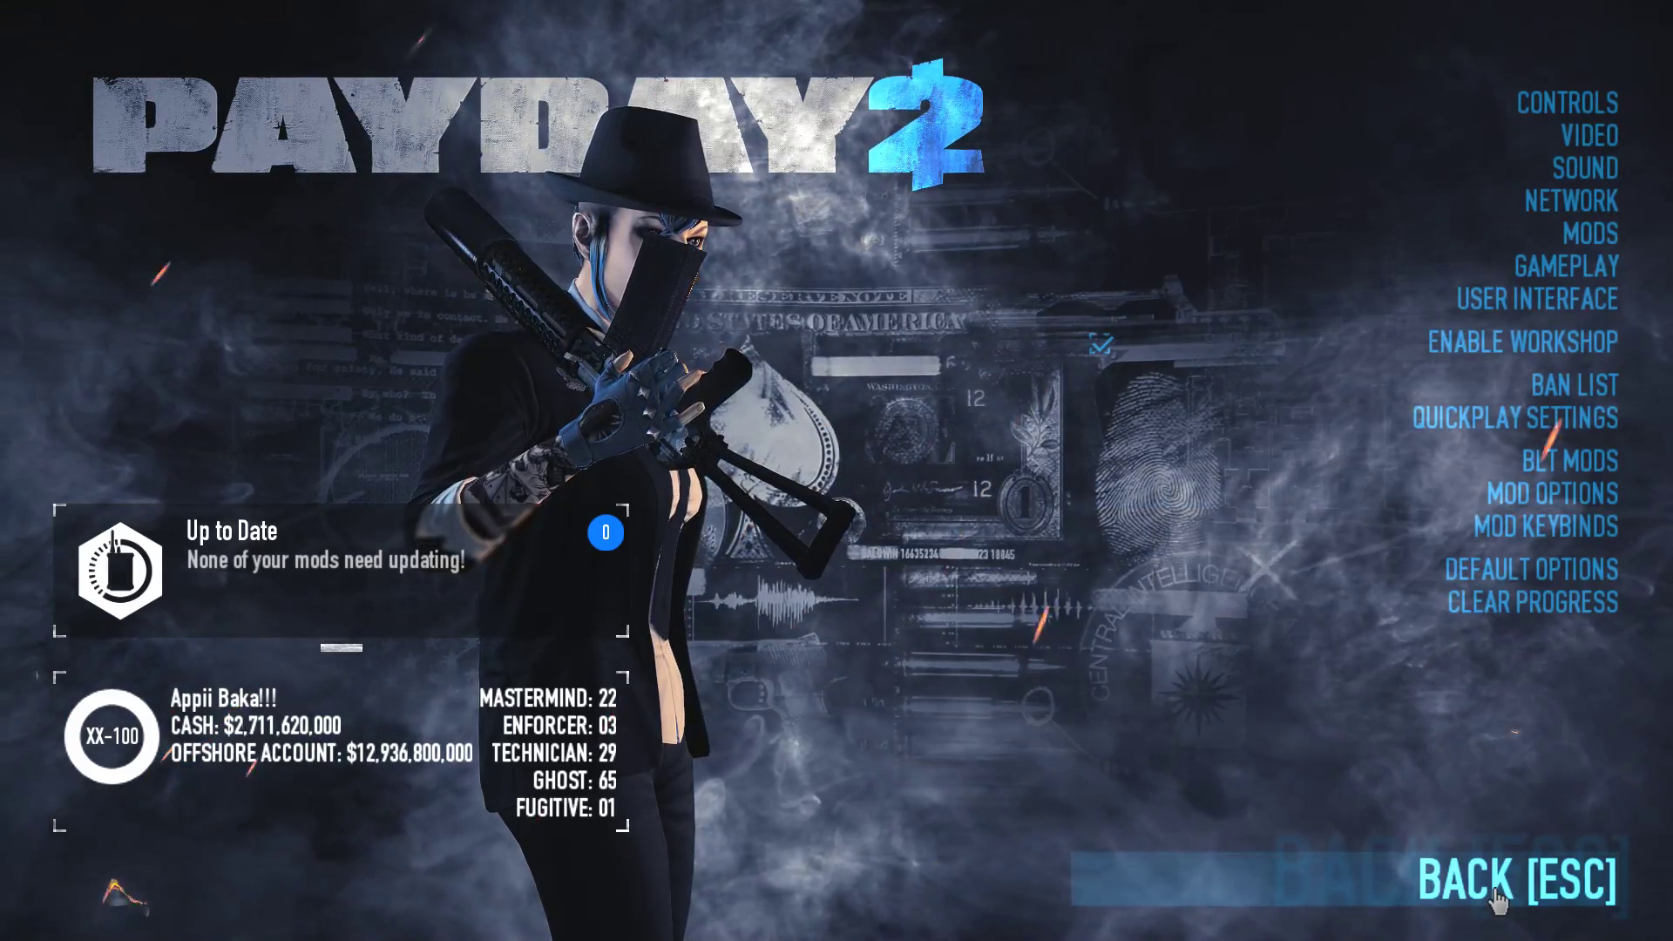
{"action": "left_click", "coordinate": [1495, 893]}
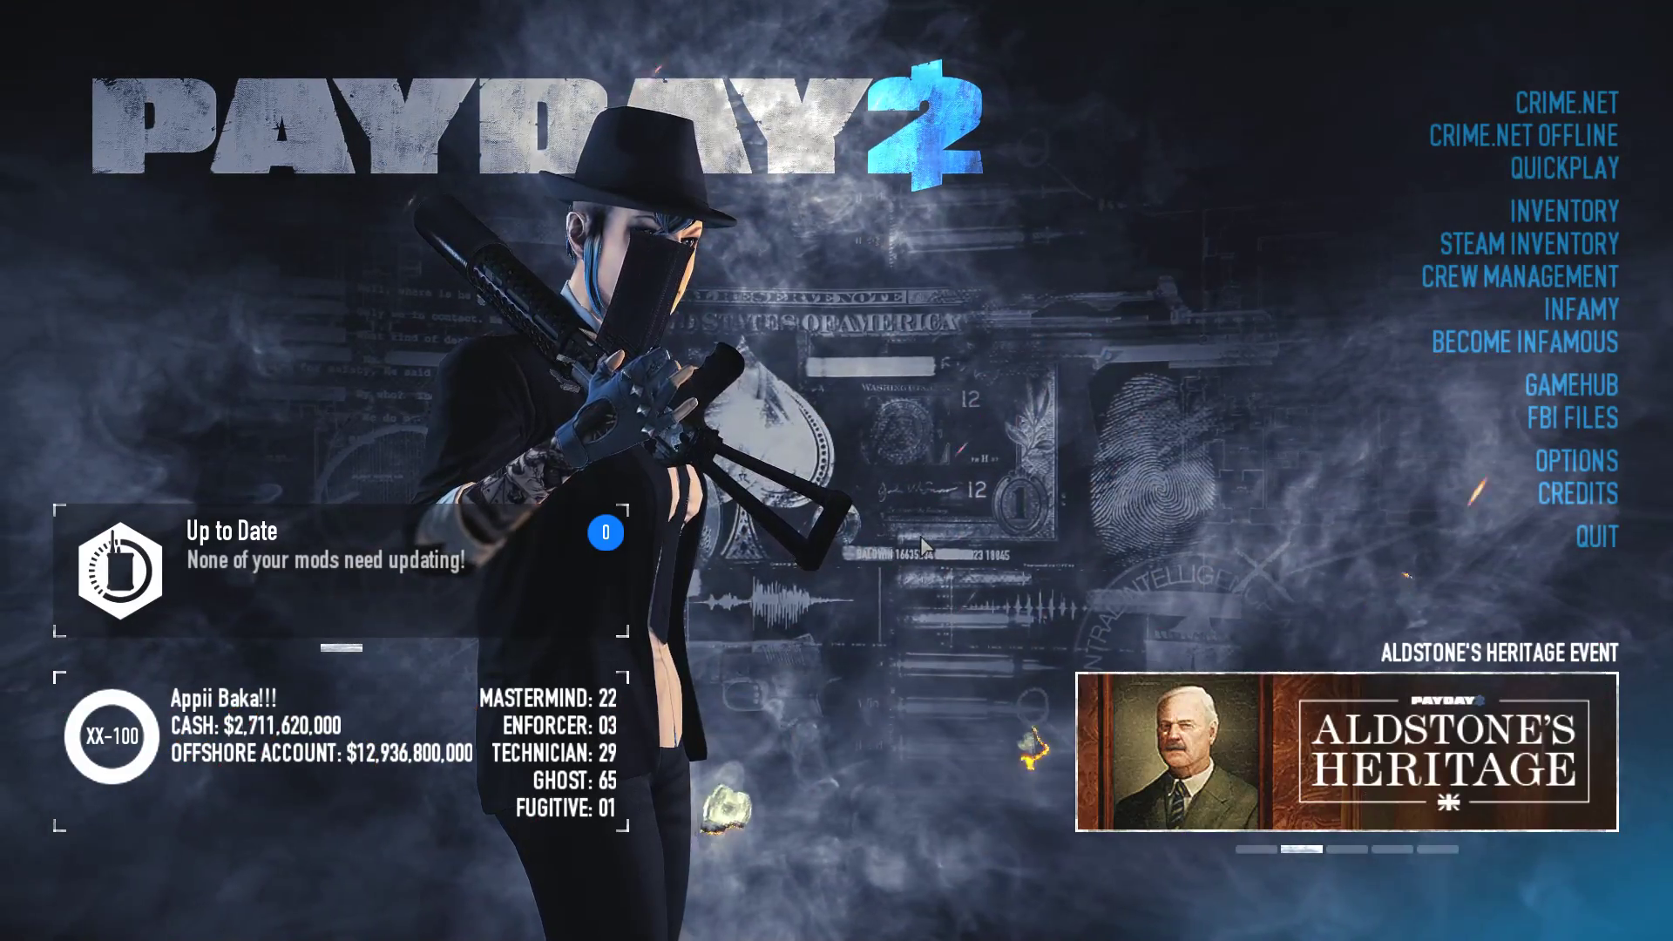